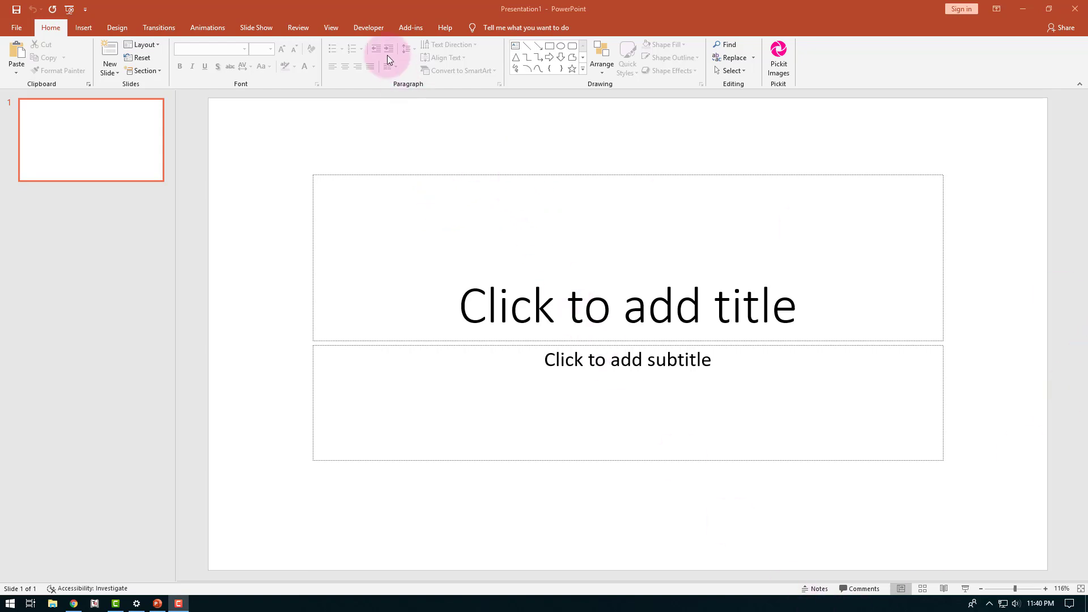
# Show the View ribbon options for the new title-slide presentation
pyautogui.click(334, 29)
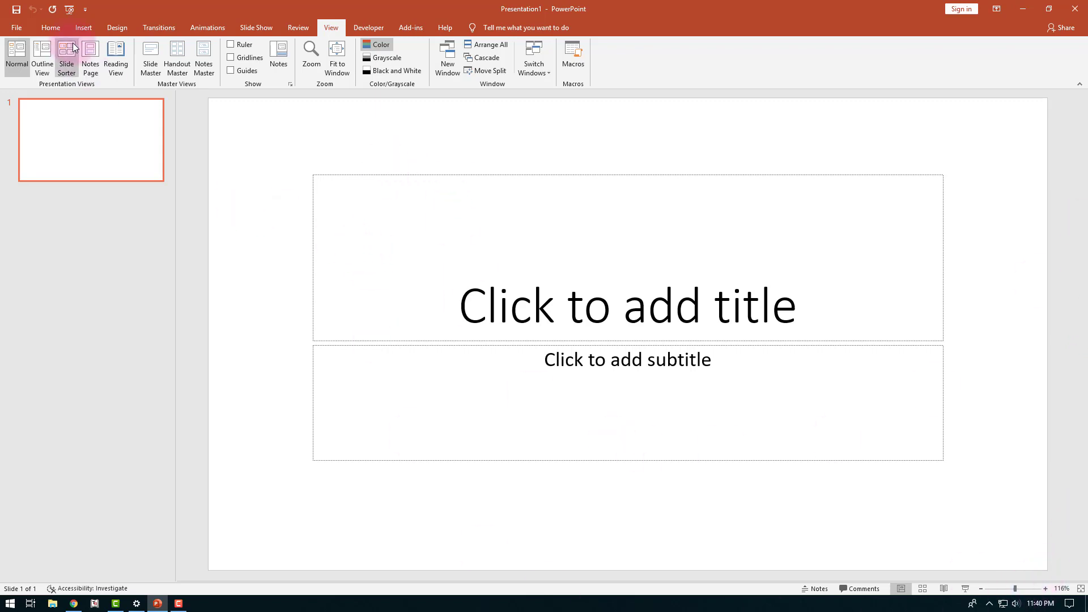
# Change slide 1 to the Blank layout and add two more blank slides
pyautogui.click(63, 26)
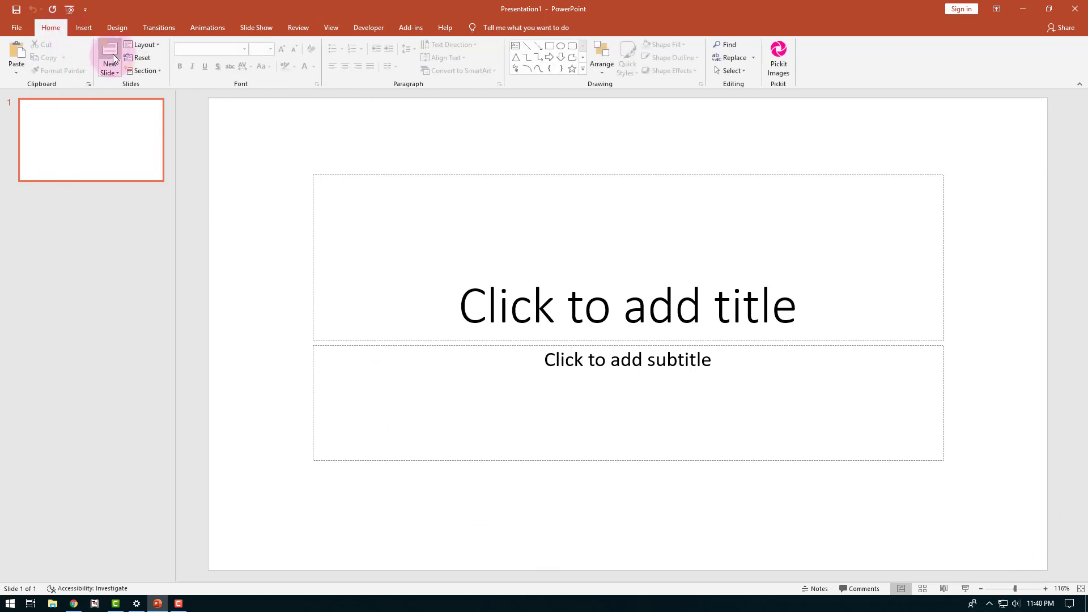
pyautogui.click(146, 44)
pyautogui.click(150, 197)
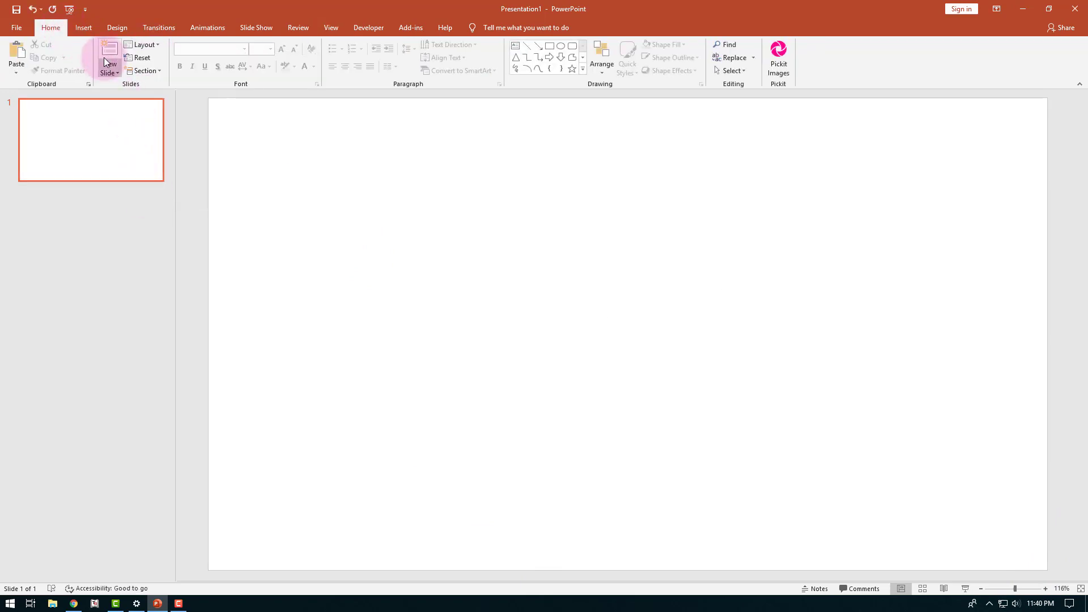
pyautogui.click(104, 51)
pyautogui.click(104, 51)
pyautogui.moveTo(98, 134)
pyautogui.mouseDown()
pyautogui.moveTo(101, 265)
pyautogui.moveTo(113, 121)
pyautogui.mouseUp()
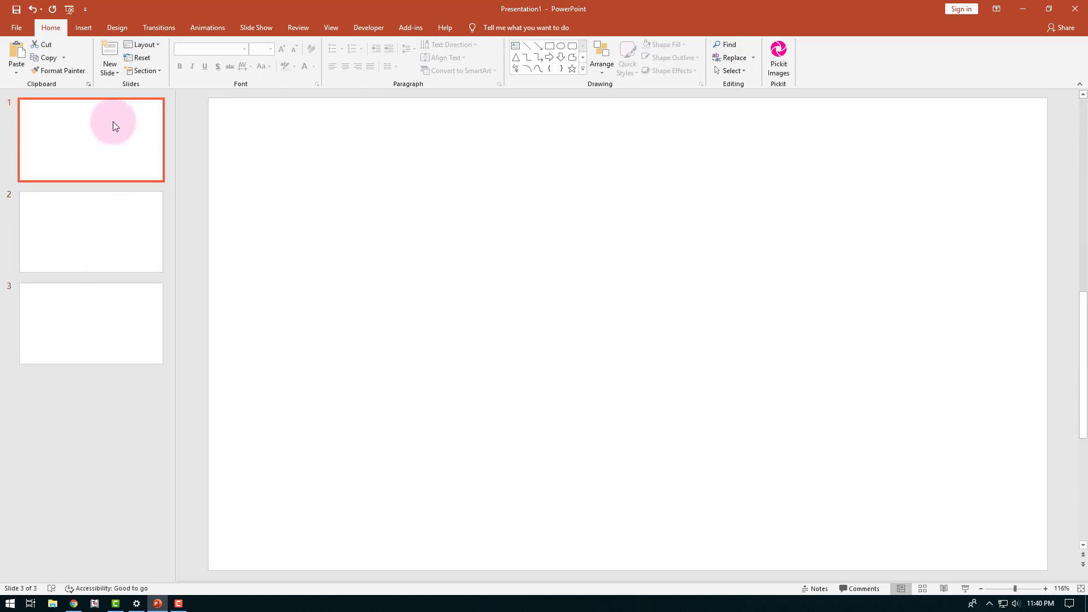
pyautogui.click(83, 28)
# Draw a large blue Cloud shape across slide 1
pyautogui.click(215, 76)
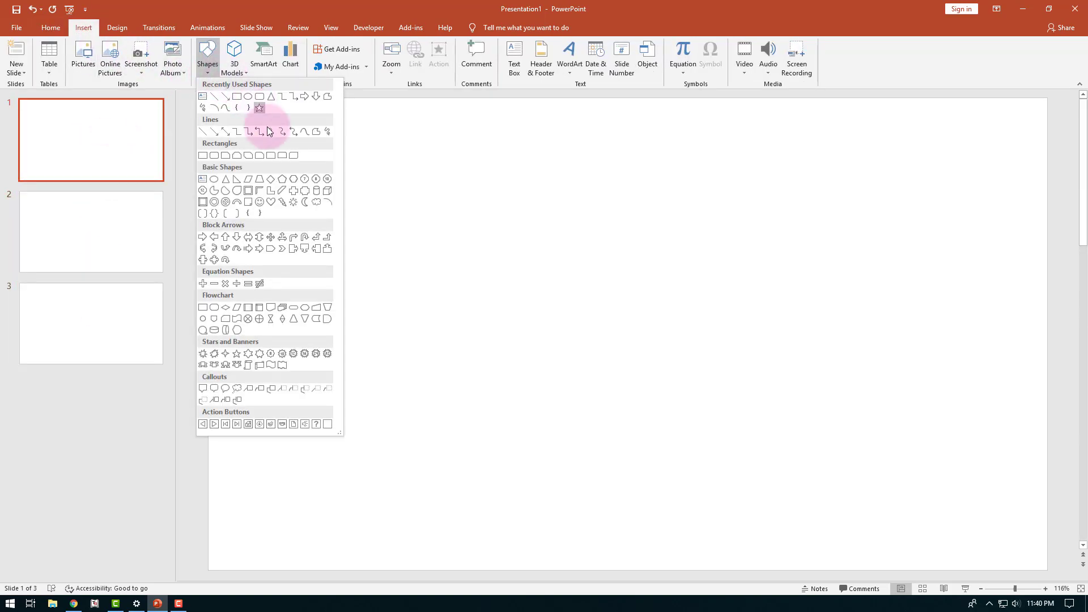
pyautogui.click(320, 204)
pyautogui.moveTo(355, 124); pyautogui.dragTo(395, 151)
pyautogui.moveTo(523, 222)
pyautogui.mouseDown()
pyautogui.moveTo(768, 345)
pyautogui.moveTo(773, 362)
pyautogui.mouseUp()
pyautogui.moveTo(680, 243); pyautogui.dragTo(680, 272)
# Draw a large 5-Point Star shape on slide 2
pyautogui.click(111, 220)
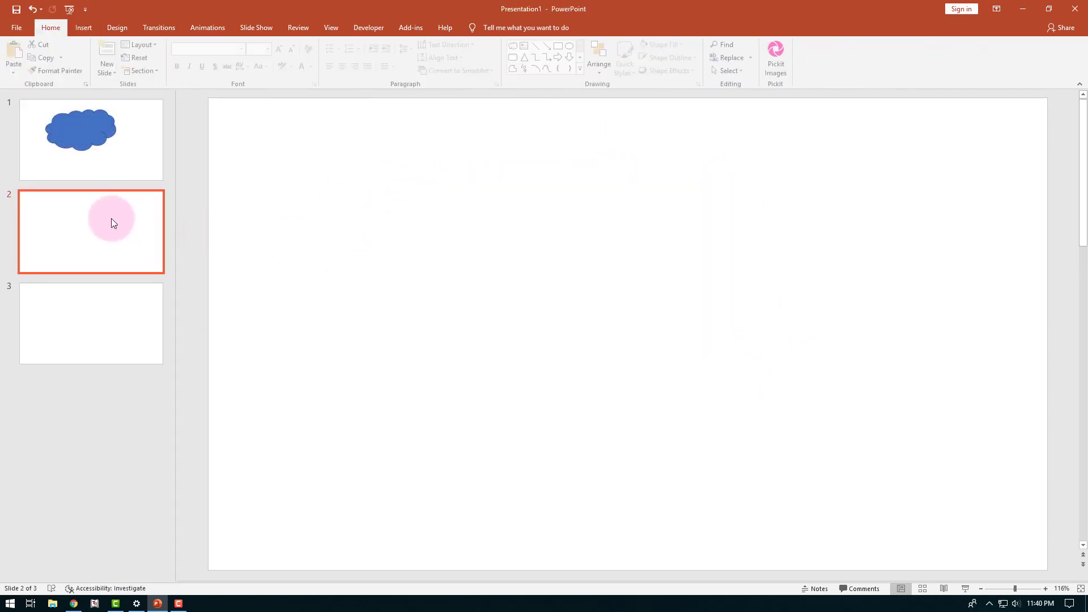
pyautogui.click(83, 28)
pyautogui.click(199, 70)
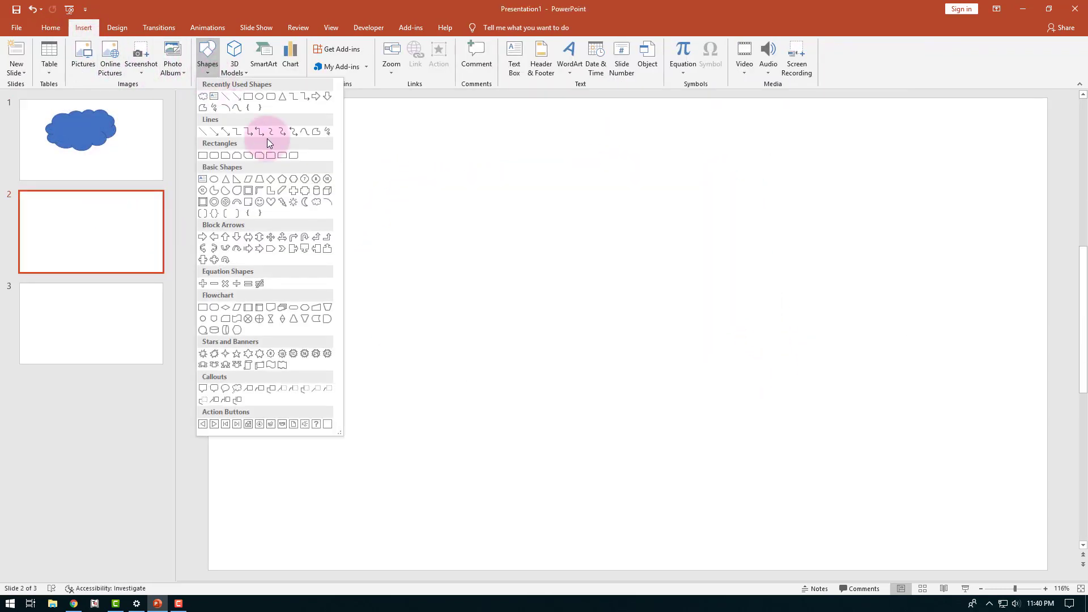
pyautogui.click(237, 354)
pyautogui.moveTo(408, 134); pyautogui.dragTo(821, 425)
# Draw a large Heart shape on slide 3, then review slides 1 and 2
pyautogui.click(134, 321)
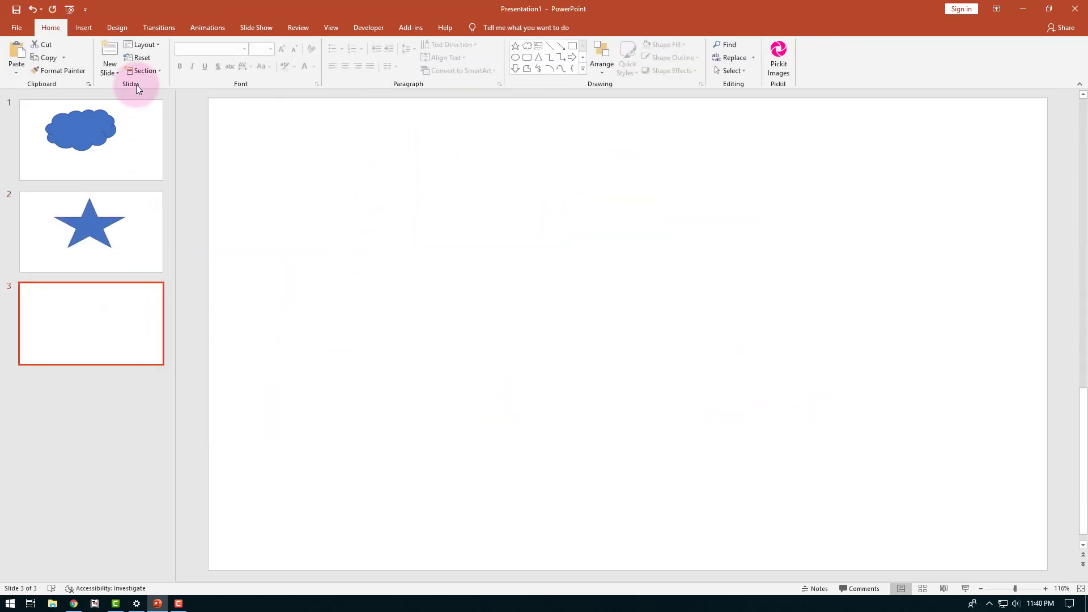
pyautogui.click(88, 33)
pyautogui.click(202, 72)
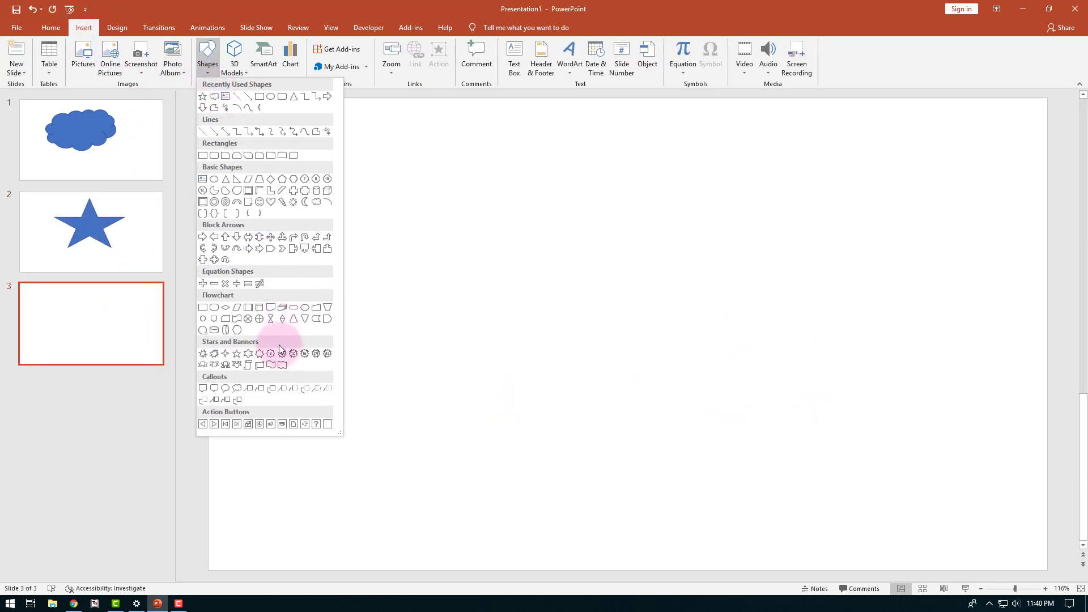
pyautogui.click(272, 201)
pyautogui.moveTo(413, 151); pyautogui.dragTo(816, 458)
pyautogui.click(133, 158)
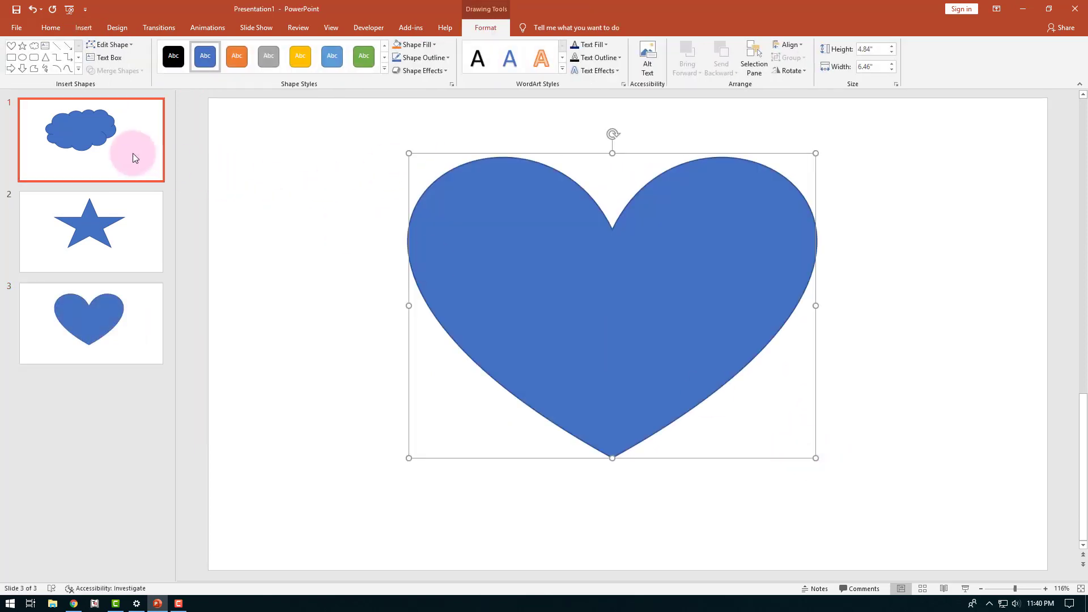
pyautogui.click(111, 212)
# Review the heart and cloud slides, then switch to Slide Sorter view
pyautogui.click(104, 299)
pyautogui.click(125, 136)
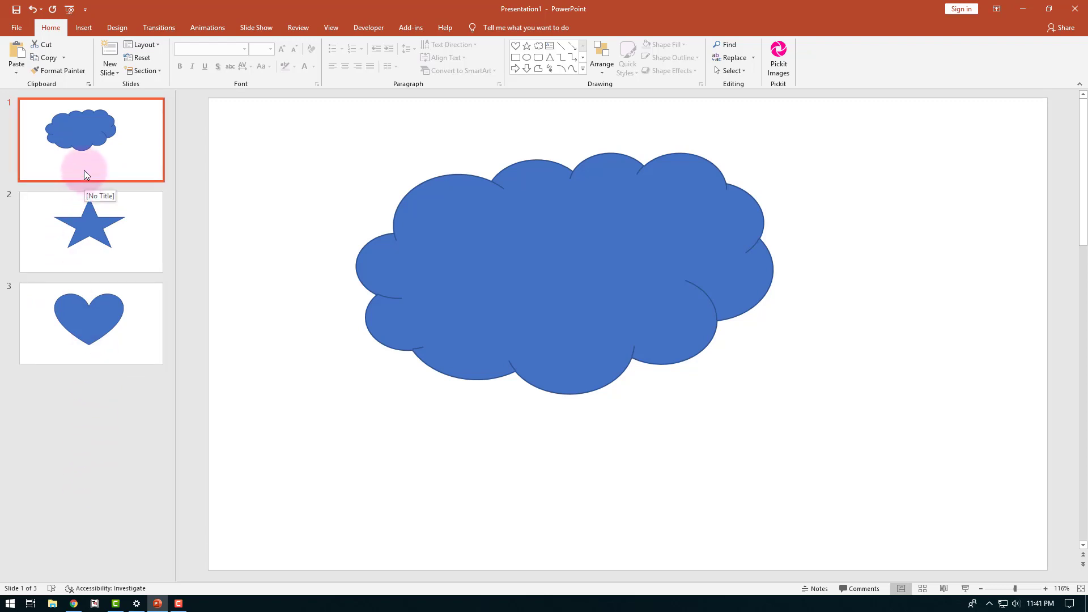
pyautogui.click(332, 28)
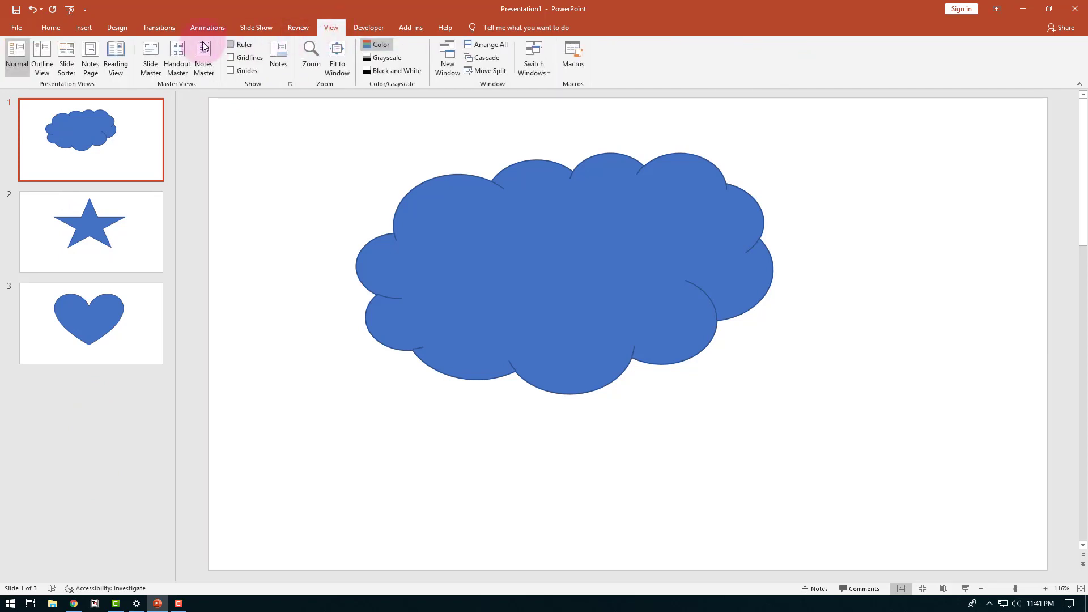
pyautogui.click(66, 55)
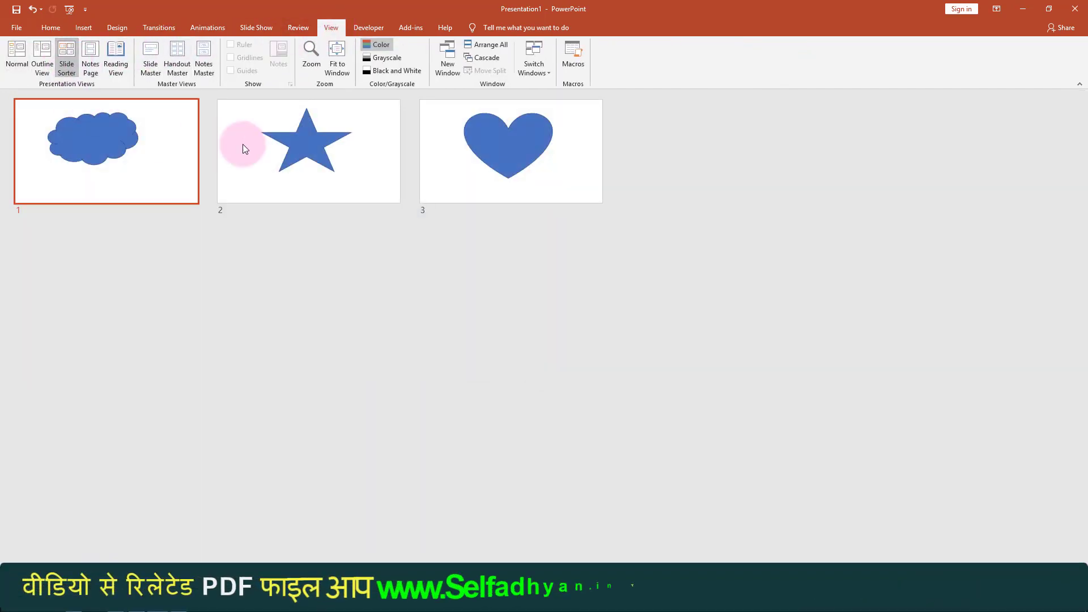
# Select slides 2 and 3 in Slide Sorter, then open slide 1's cloud in Normal view
pyautogui.click(287, 149)
pyautogui.click(462, 147)
pyautogui.click(740, 158)
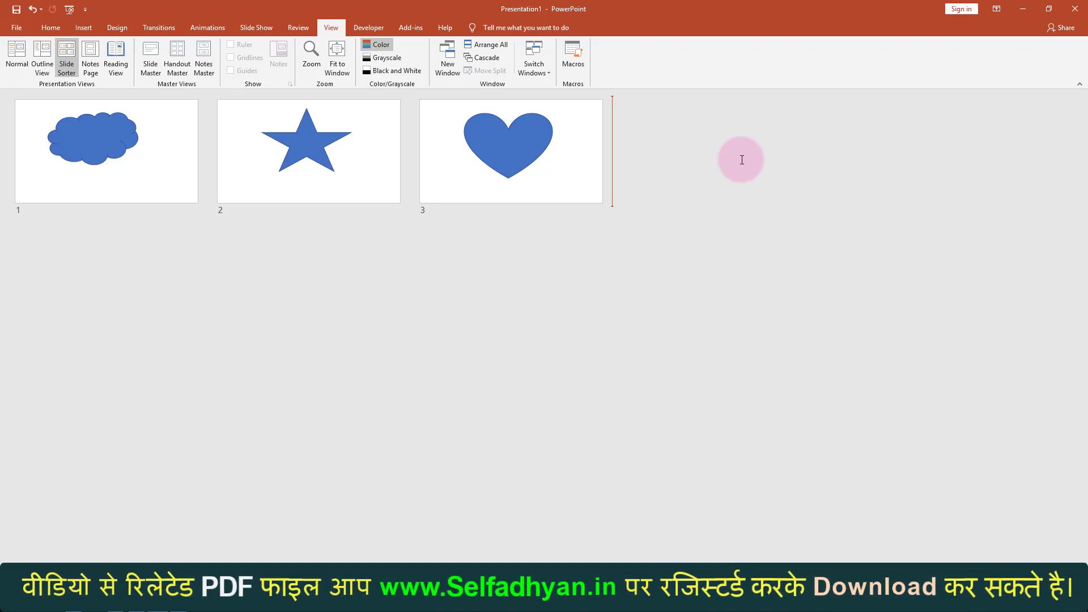
pyautogui.doubleClick(142, 132)
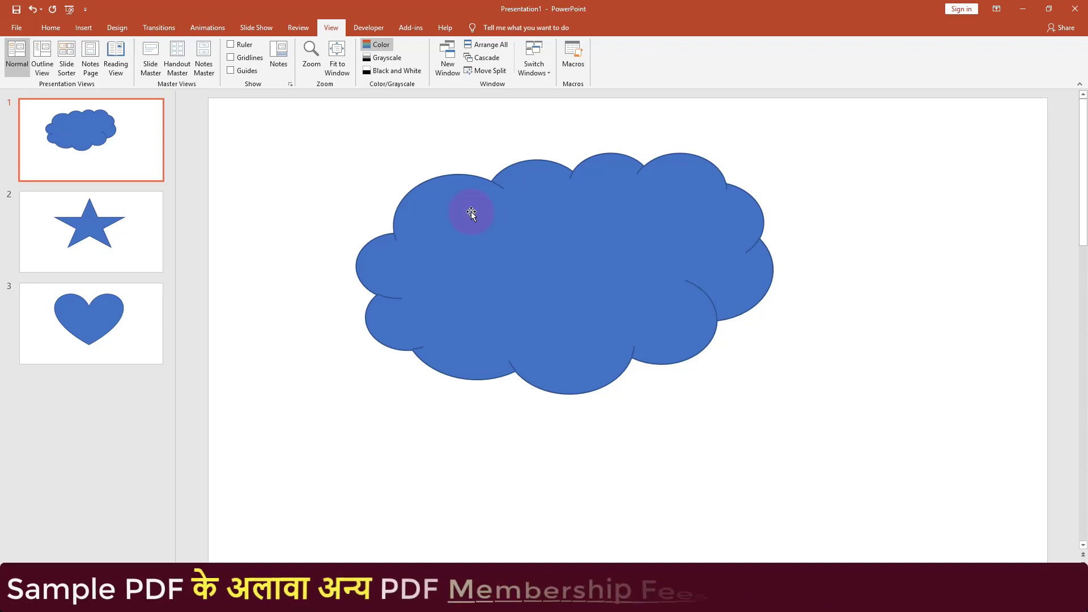
# Add the note 'Cloud Shape' to slide 1 in Notes Page view, then return to Normal
pyautogui.click(93, 67)
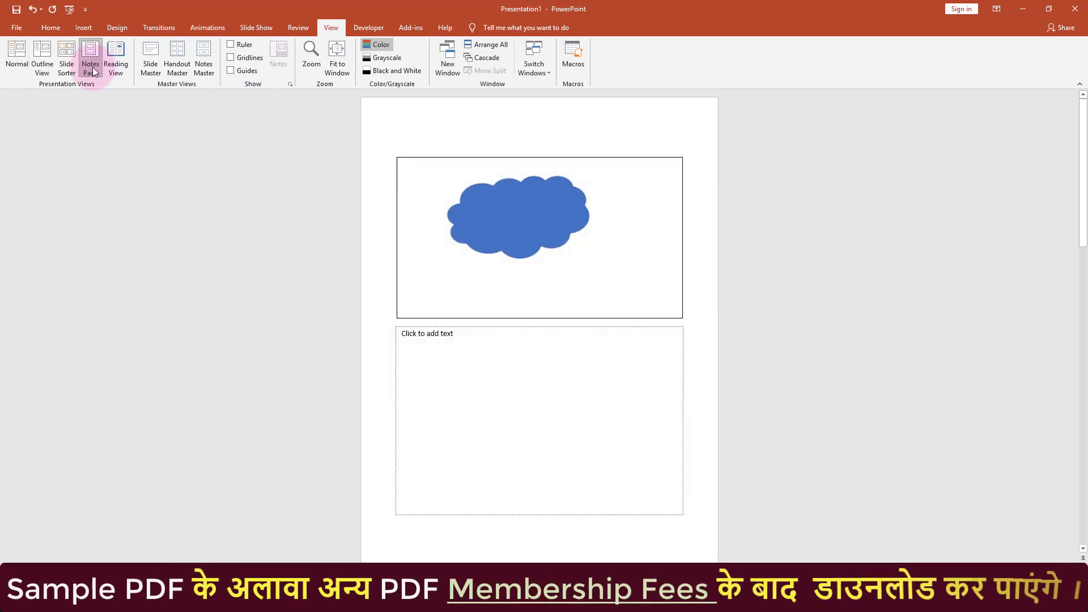
pyautogui.click(430, 357)
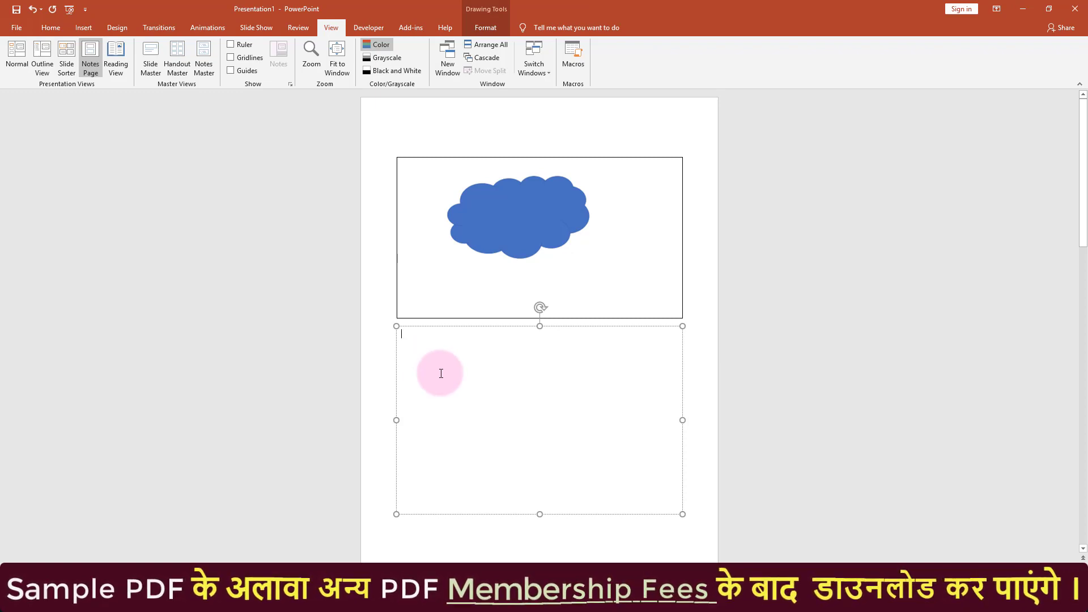
pyautogui.write('q')
pyautogui.press('BackSpace')
pyautogui.write('Cloud Shape')
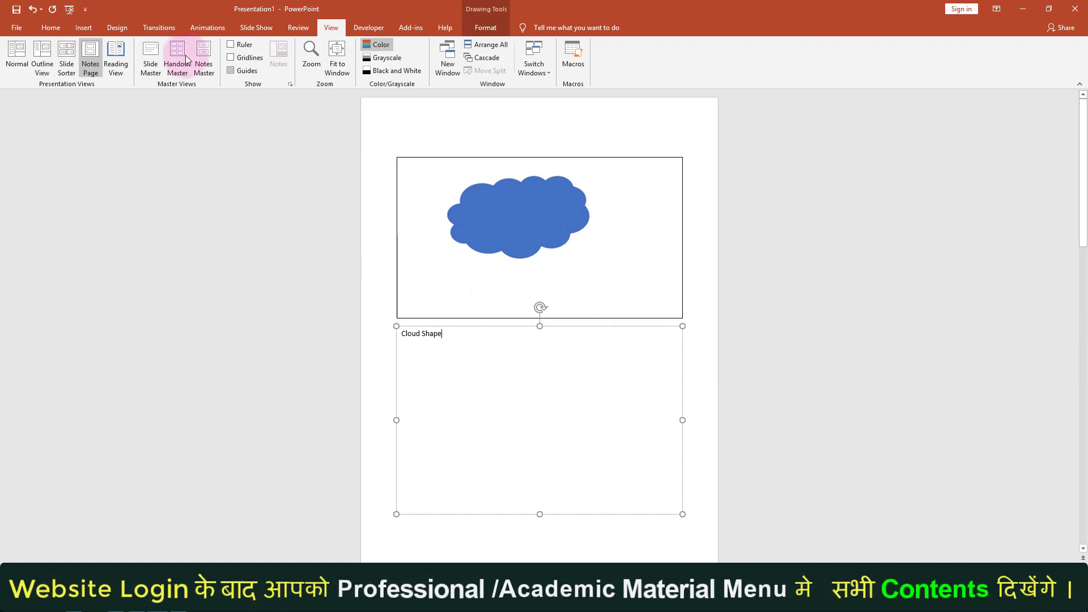
pyautogui.click(13, 60)
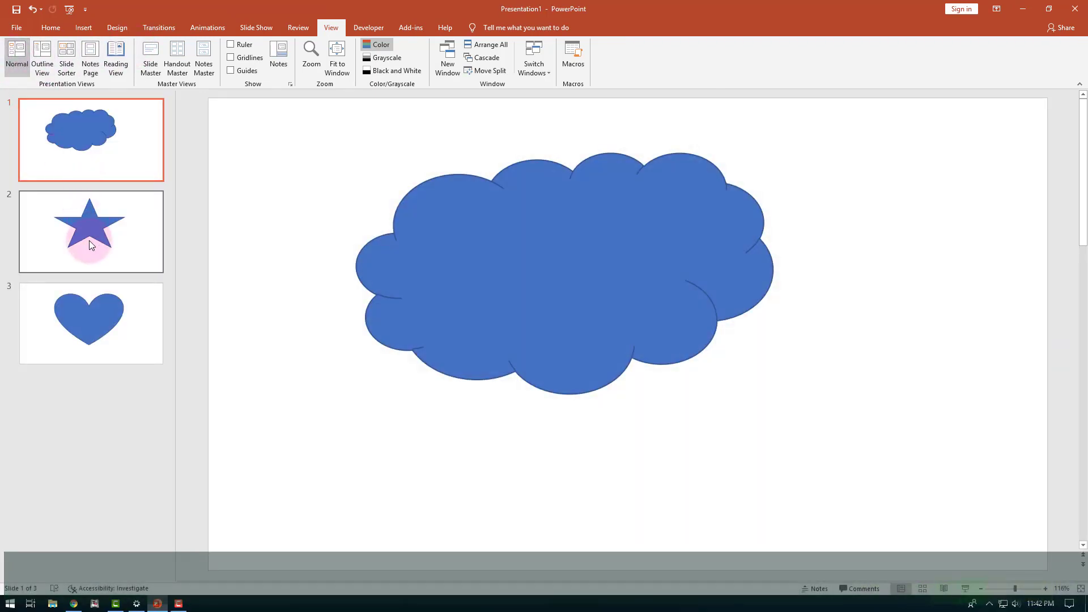
pyautogui.click(95, 65)
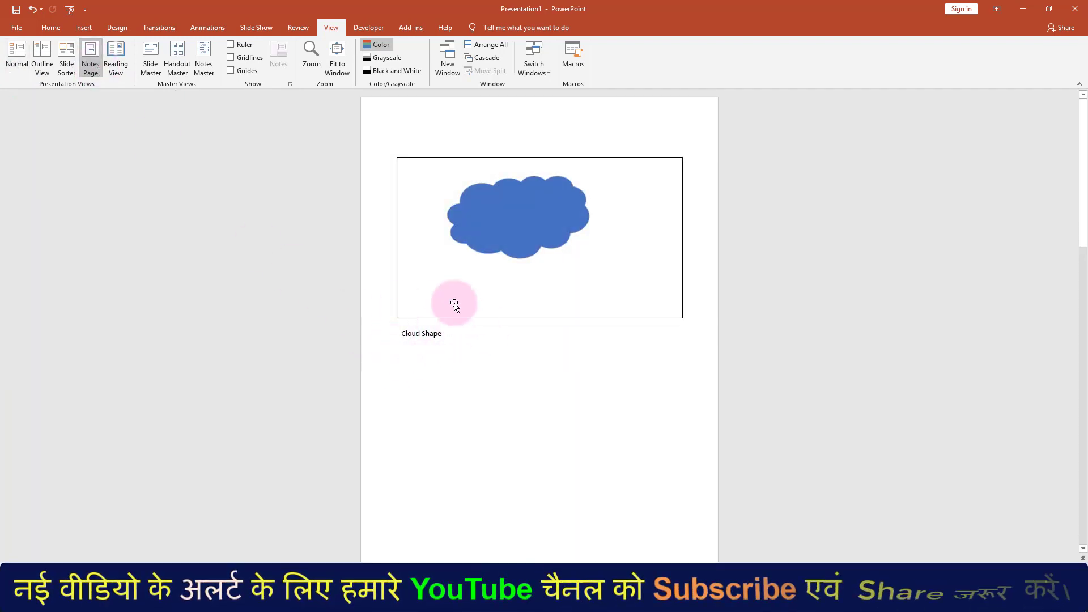
pyautogui.click(26, 57)
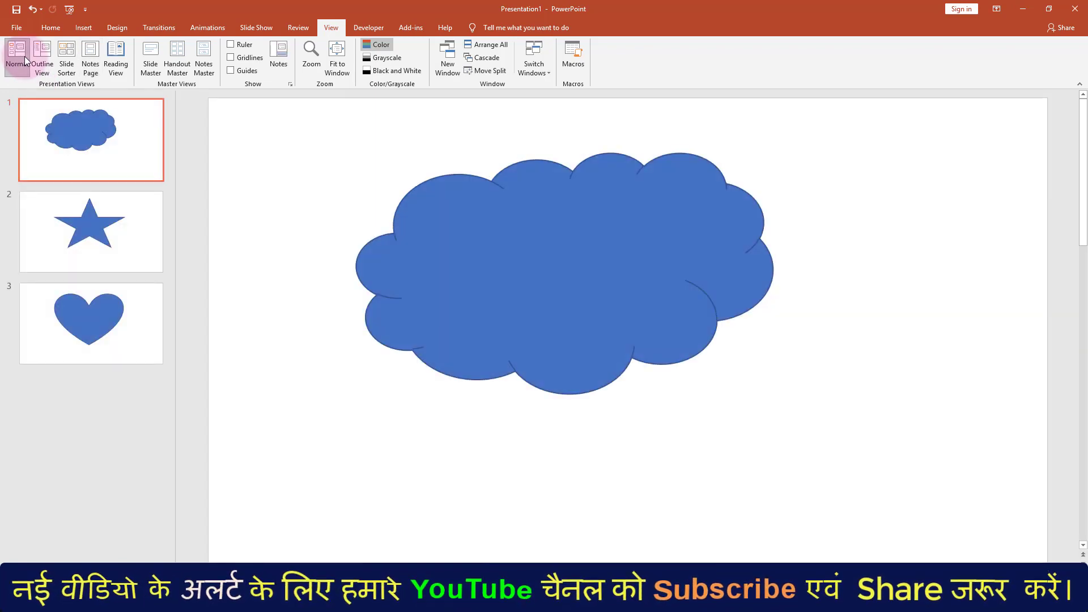
# In the notes master, make first-level text red at 20 pt
pyautogui.click(207, 56)
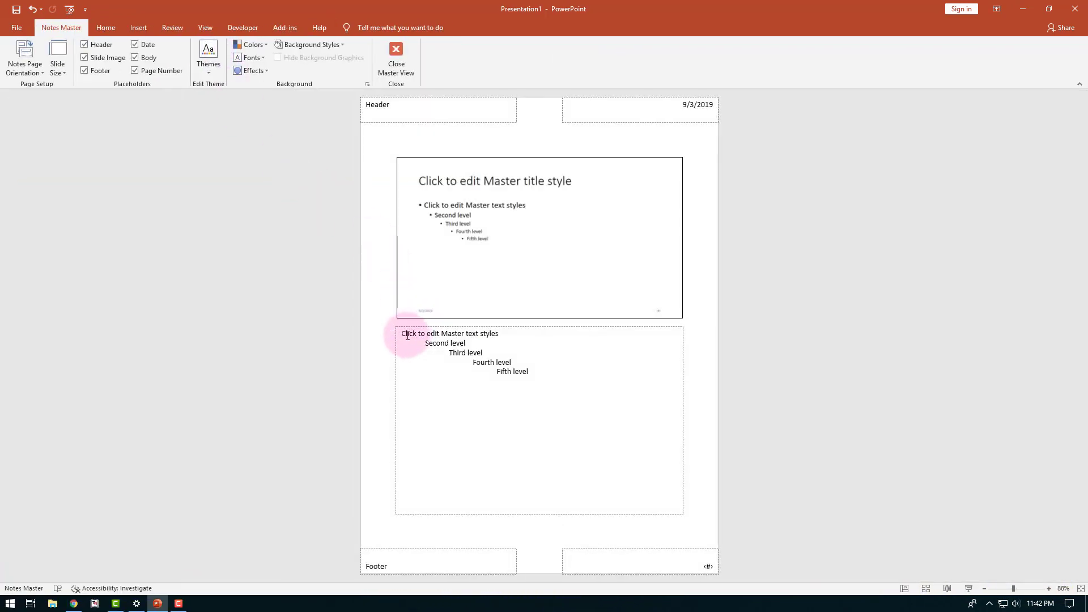
pyautogui.moveTo(407, 335); pyautogui.dragTo(502, 334)
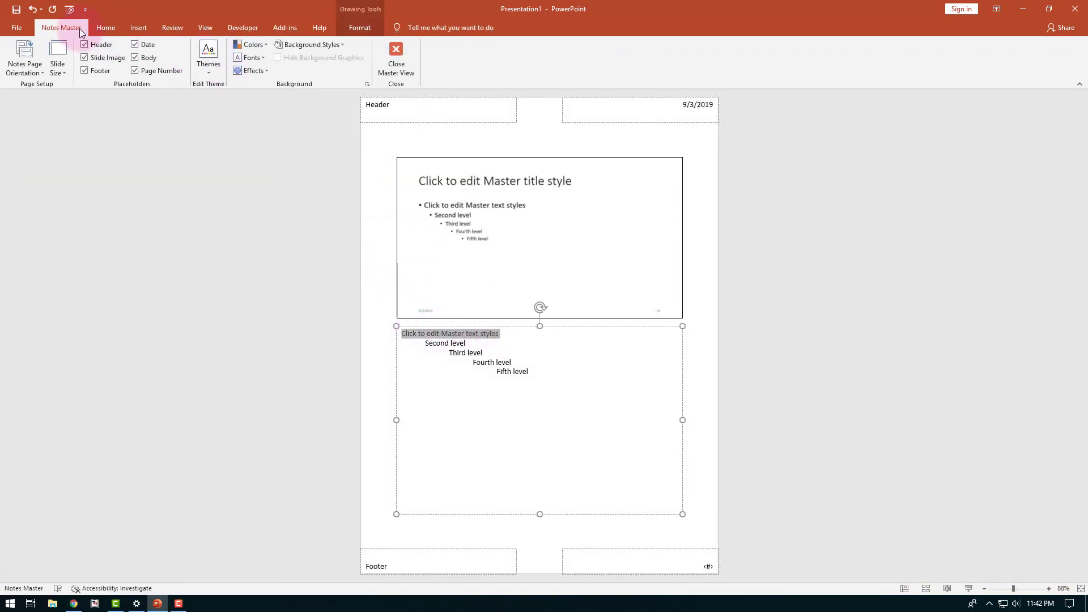
pyautogui.click(105, 28)
pyautogui.click(295, 66)
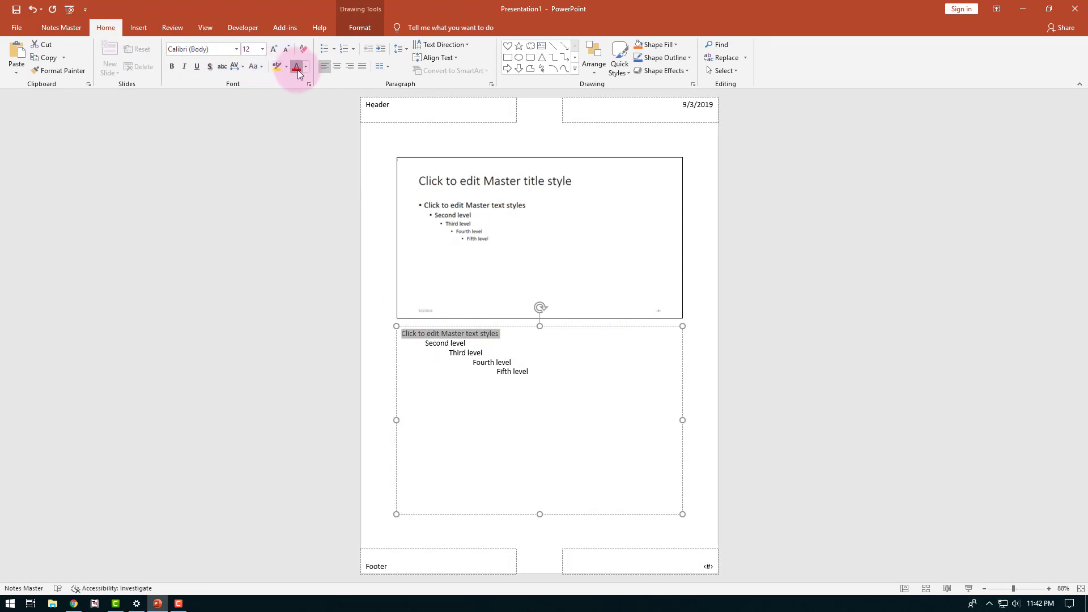
pyautogui.click(274, 49)
pyautogui.click(274, 49)
pyautogui.click(274, 50)
pyautogui.click(274, 49)
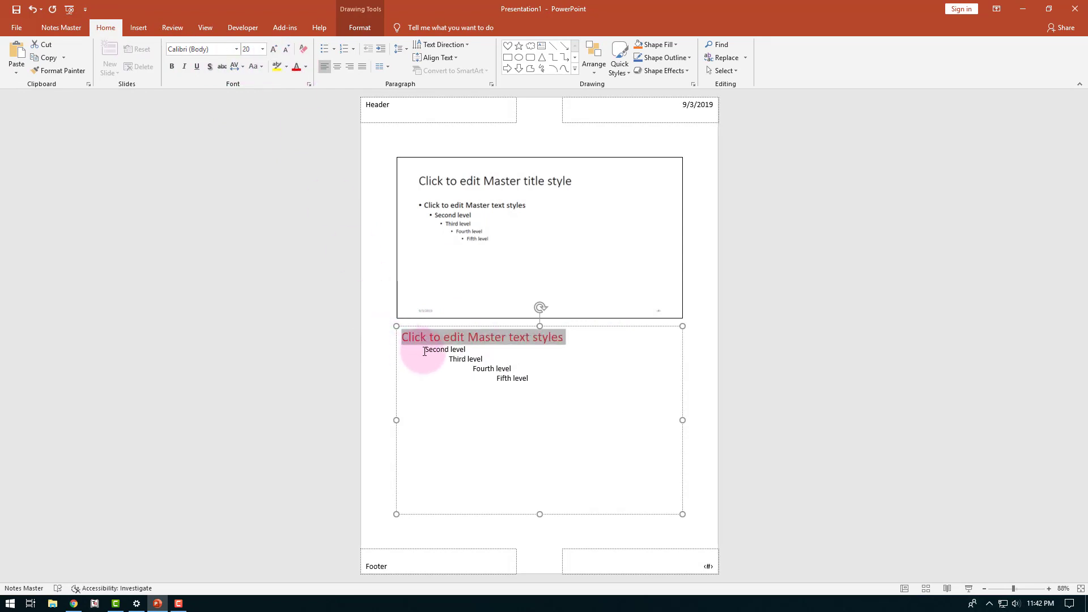
# Make second-level notes text blue, bold and 18 pt, then close the notes master
pyautogui.moveTo(424, 352); pyautogui.dragTo(478, 352)
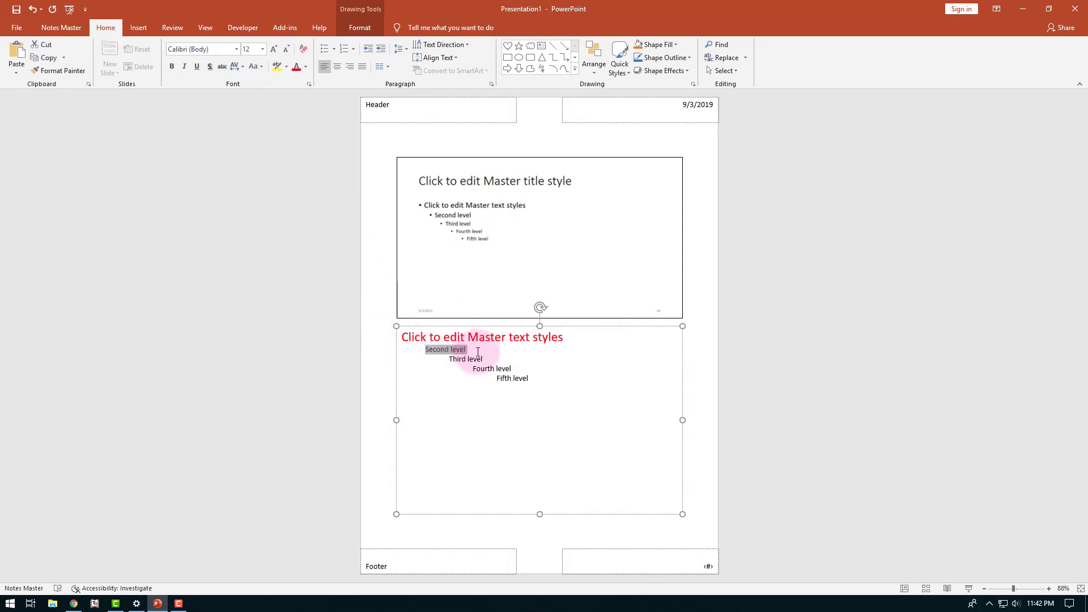
pyautogui.click(305, 67)
pyautogui.click(370, 151)
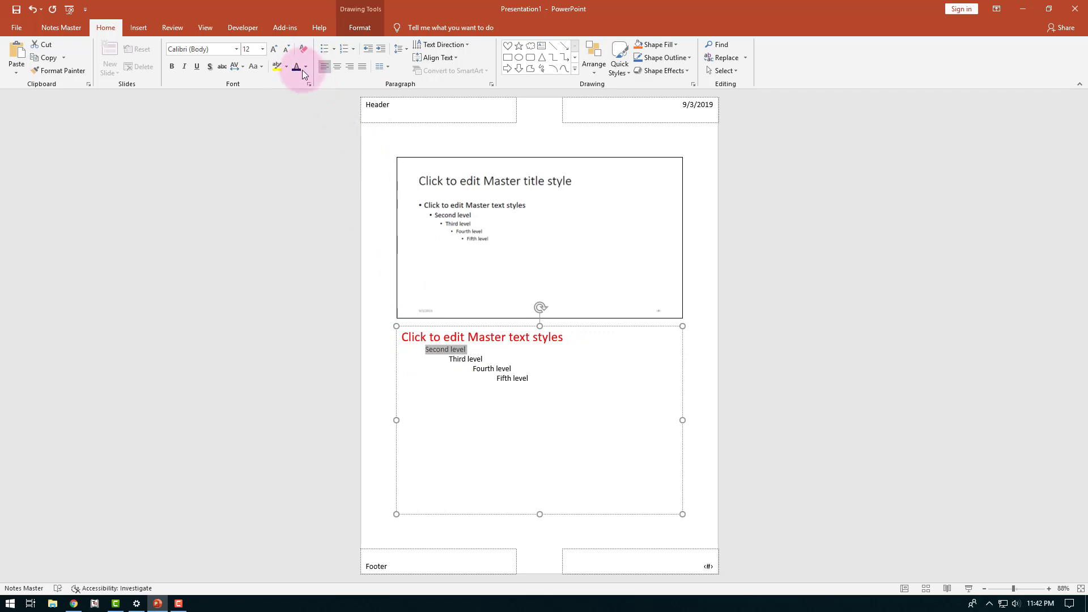
pyautogui.click(274, 49)
pyautogui.click(274, 49)
pyautogui.click(274, 49)
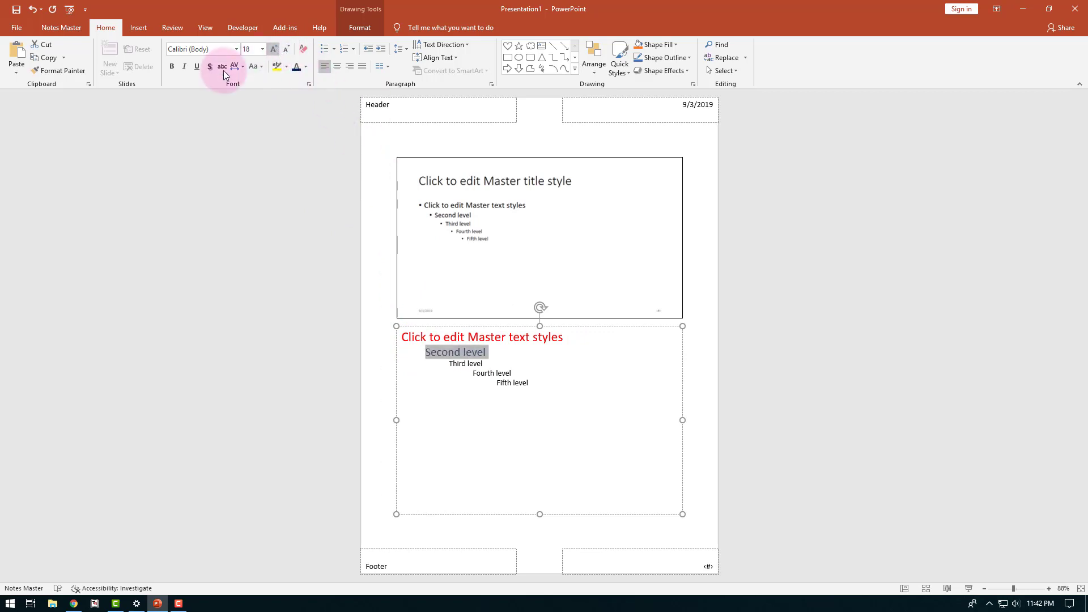
pyautogui.click(172, 67)
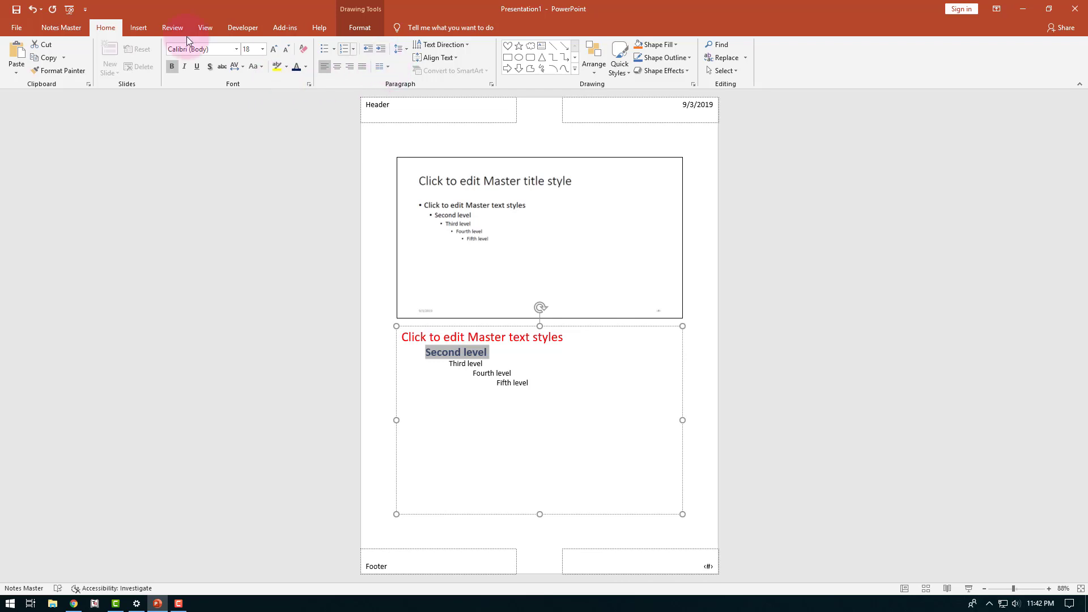
pyautogui.click(55, 31)
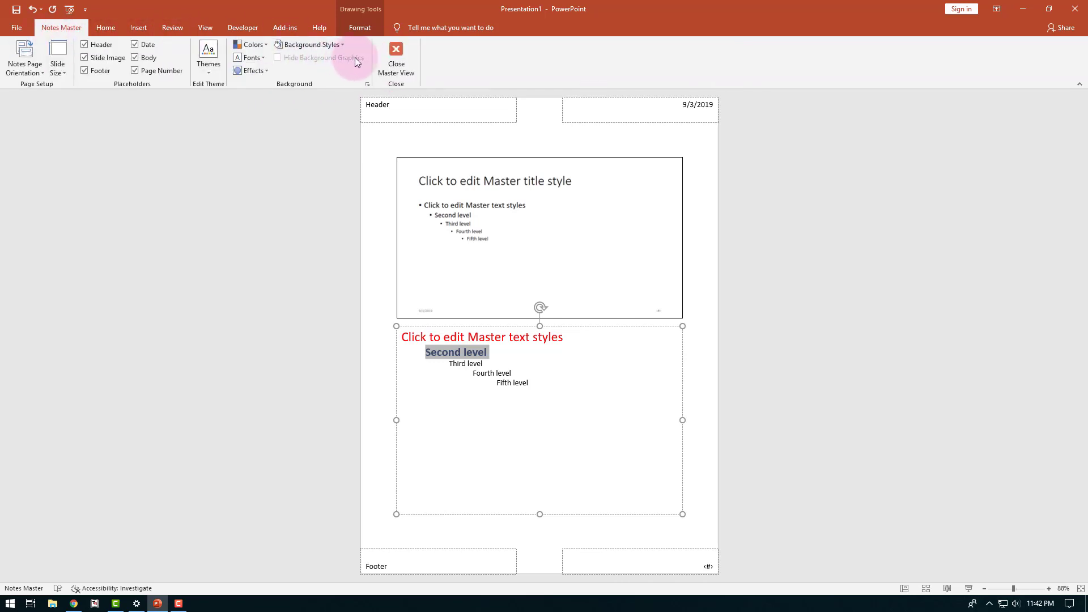
pyautogui.click(389, 60)
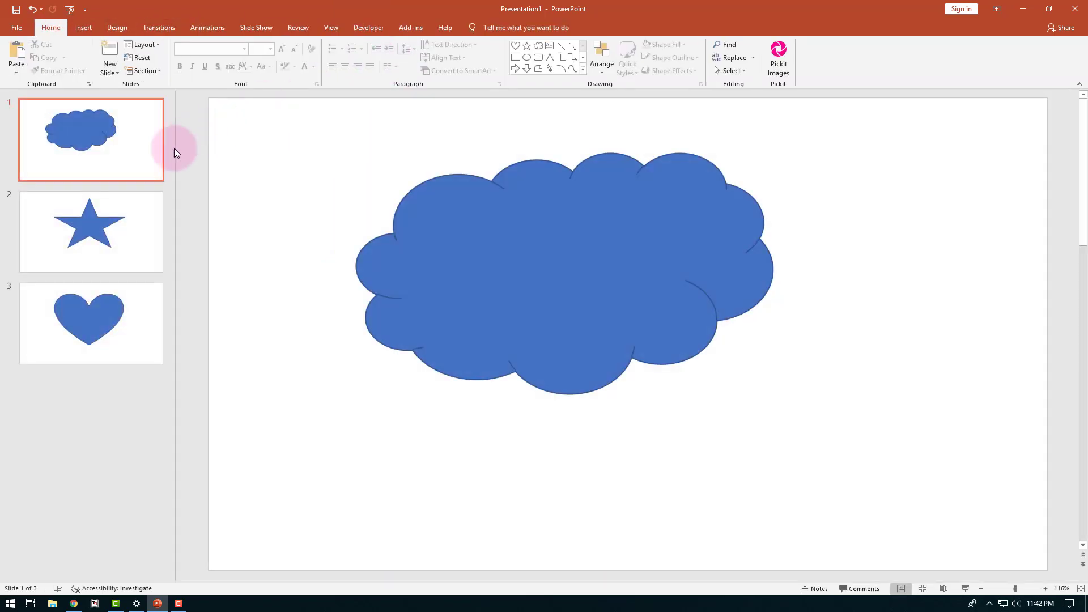
# Write slide 2's notes 'Star shape' with an indented 'Powerpoint' line, then return to Normal view
pyautogui.click(105, 224)
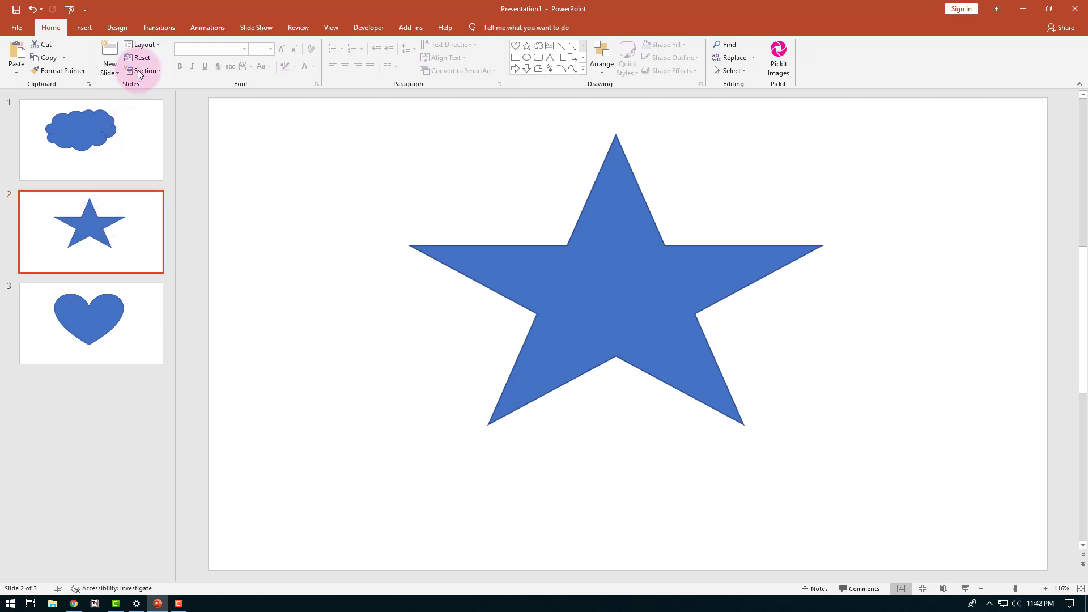
pyautogui.click(330, 28)
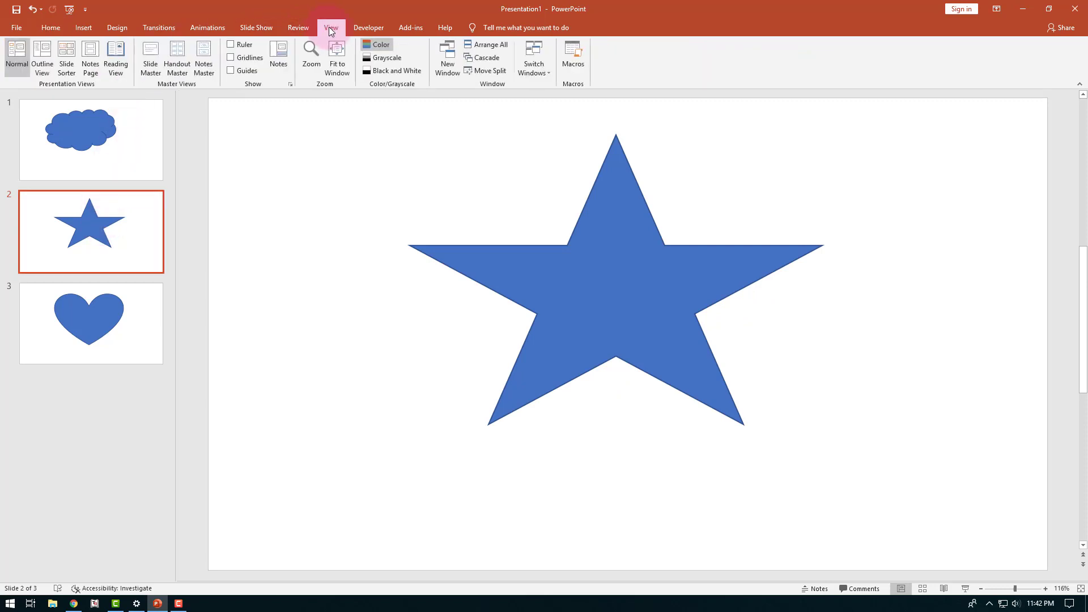
pyautogui.click(92, 59)
pyautogui.click(452, 347)
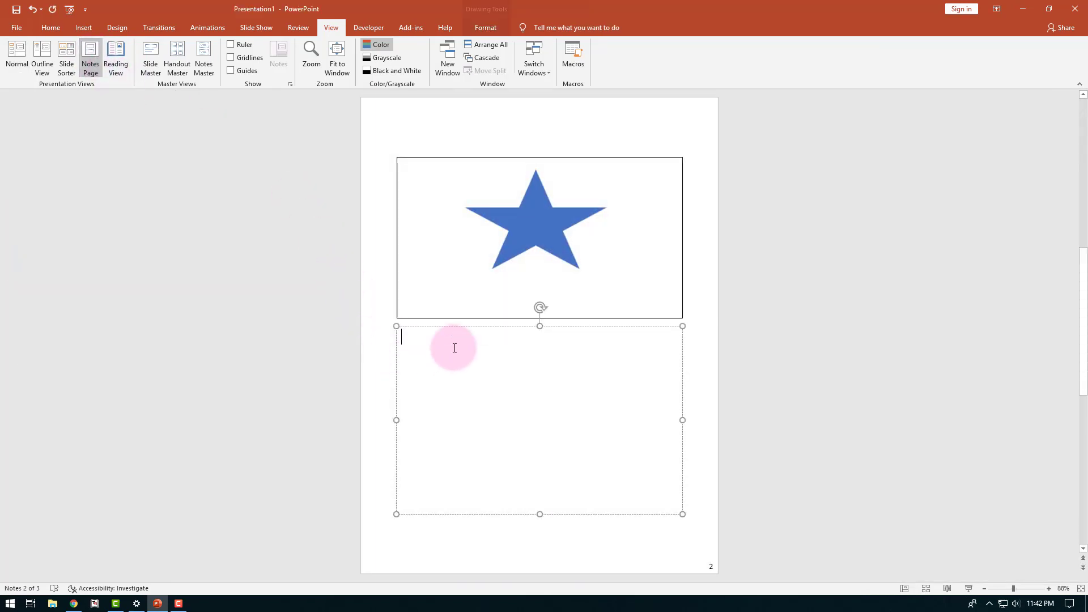
pyautogui.write('St')
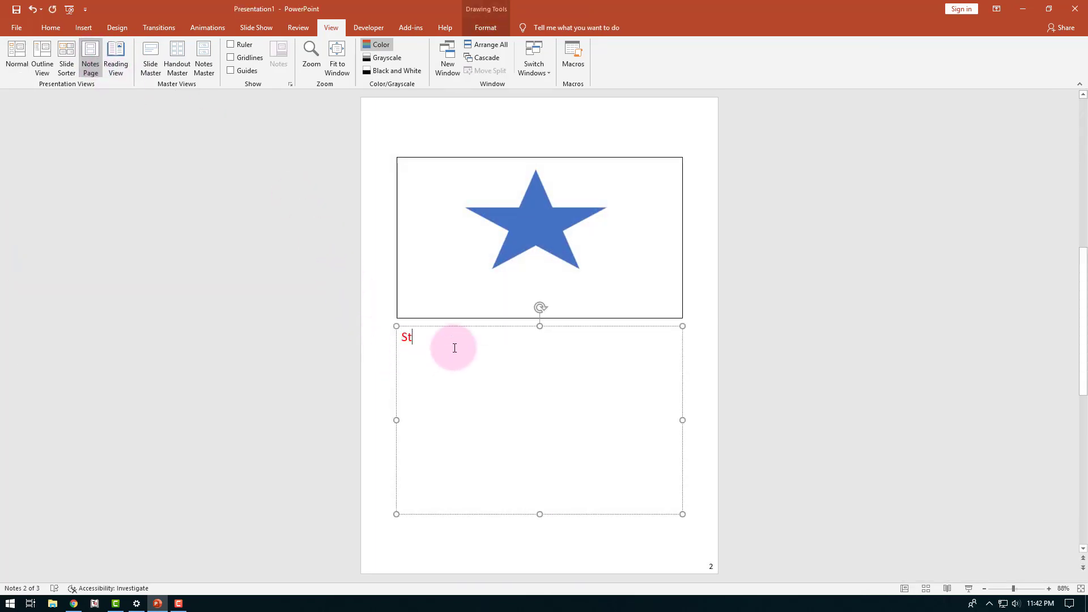
pyautogui.write('ar shape ')
pyautogui.write('Powerpoint')
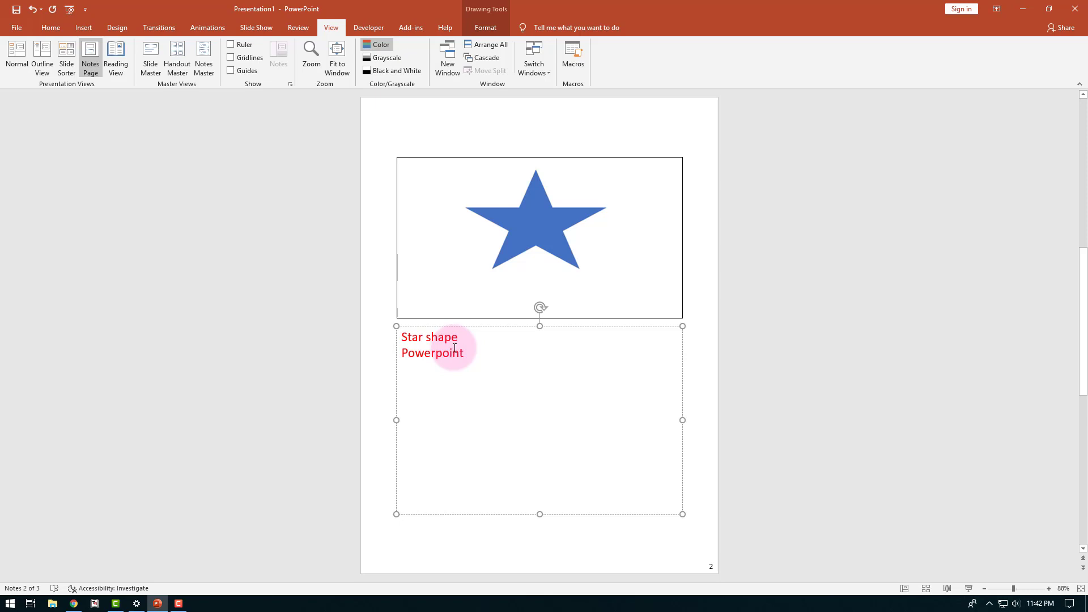
pyautogui.click(59, 26)
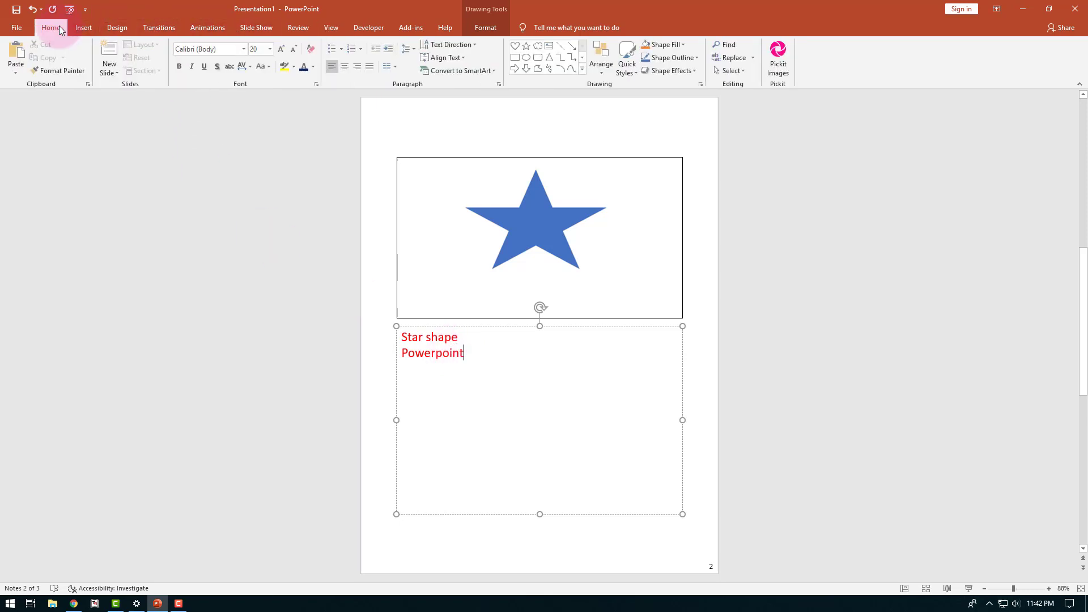
pyautogui.click(392, 49)
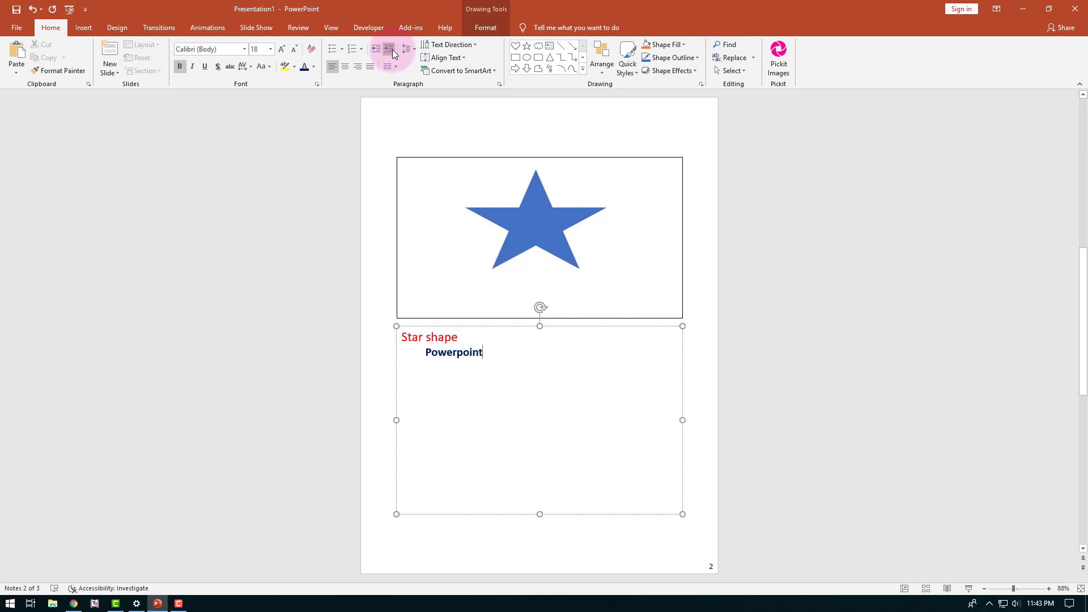
pyautogui.click(331, 28)
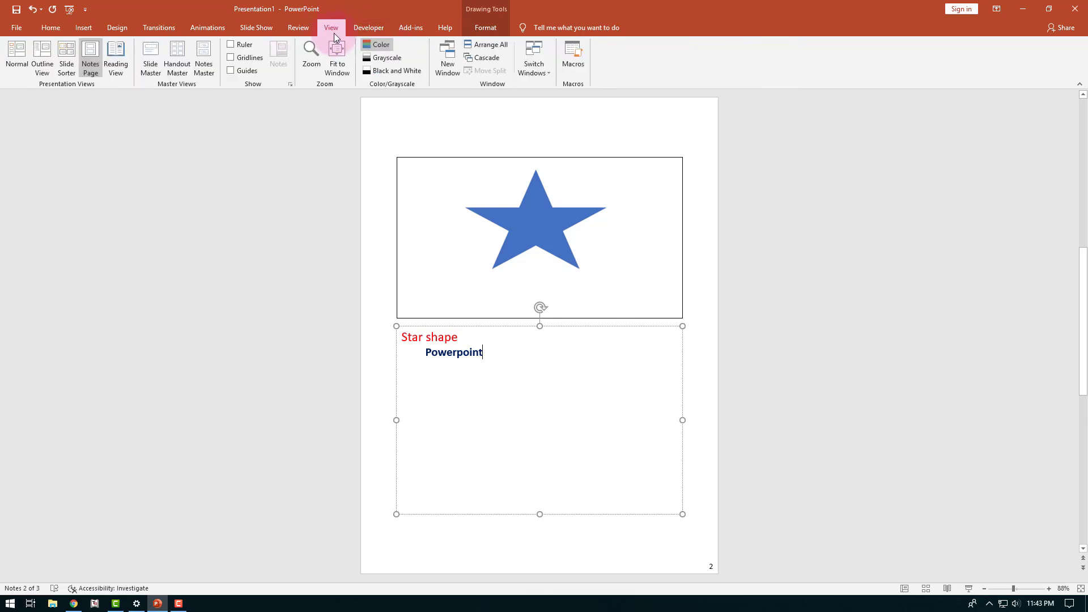
pyautogui.click(11, 54)
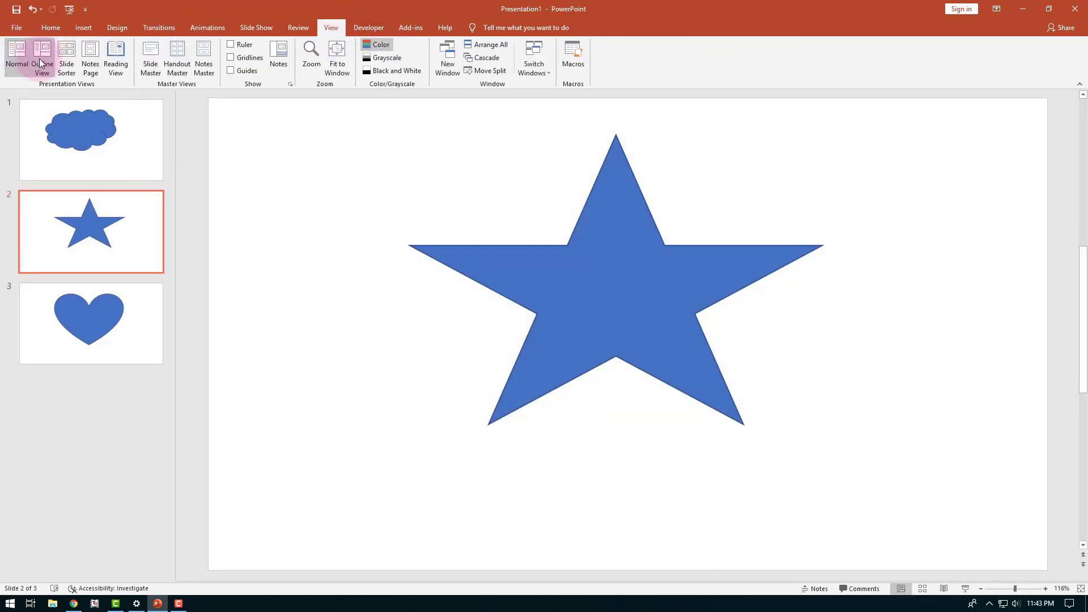
# Insert a Title Slide layout slide after the heart slide as slide 4
pyautogui.click(87, 247)
pyautogui.click(84, 302)
pyautogui.click(50, 28)
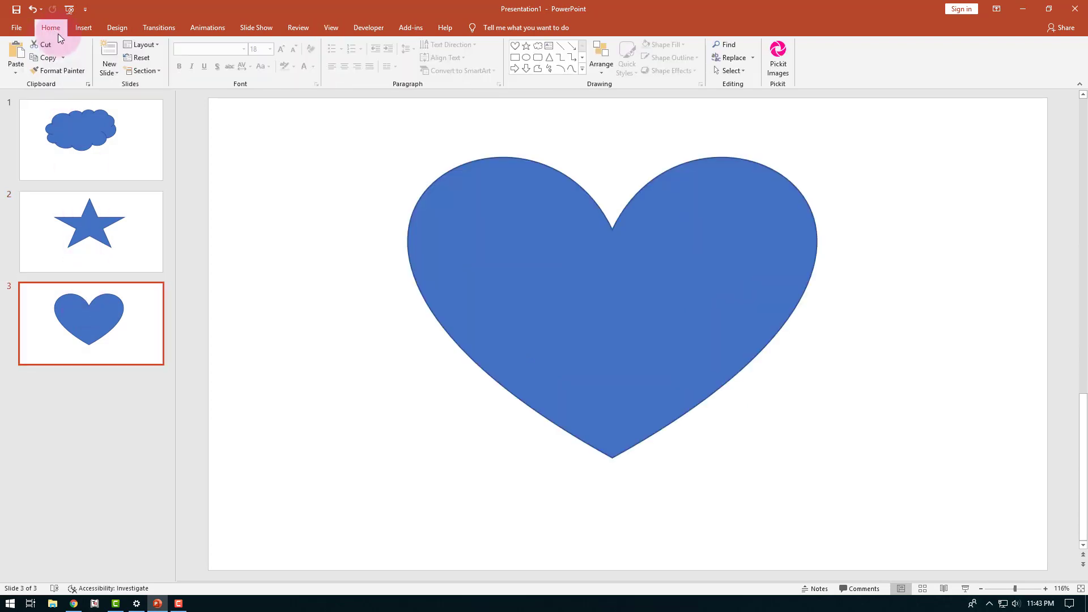
pyautogui.click(110, 73)
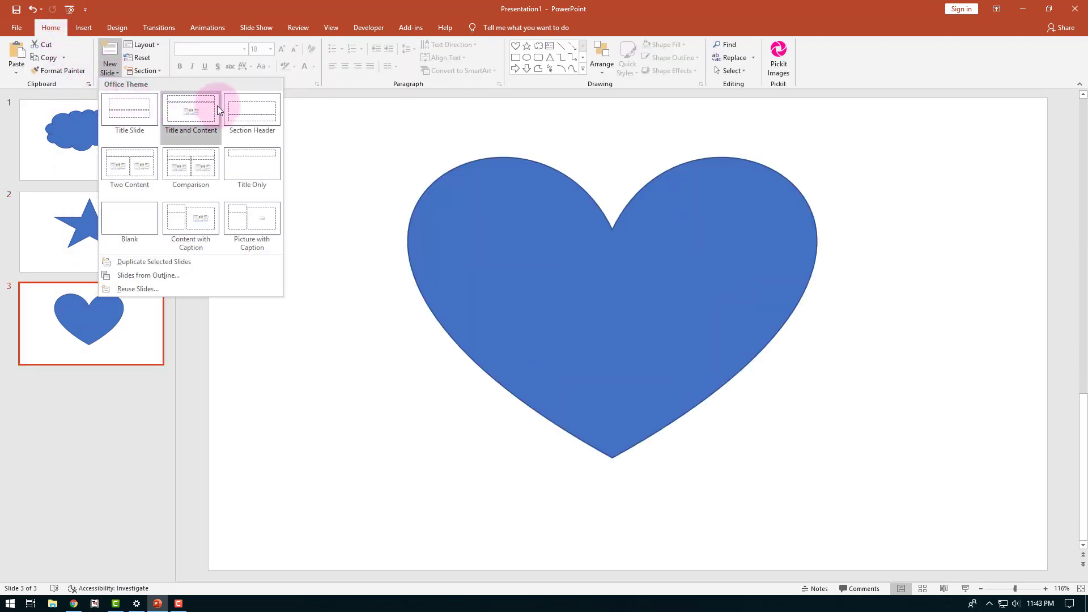
pyautogui.click(132, 111)
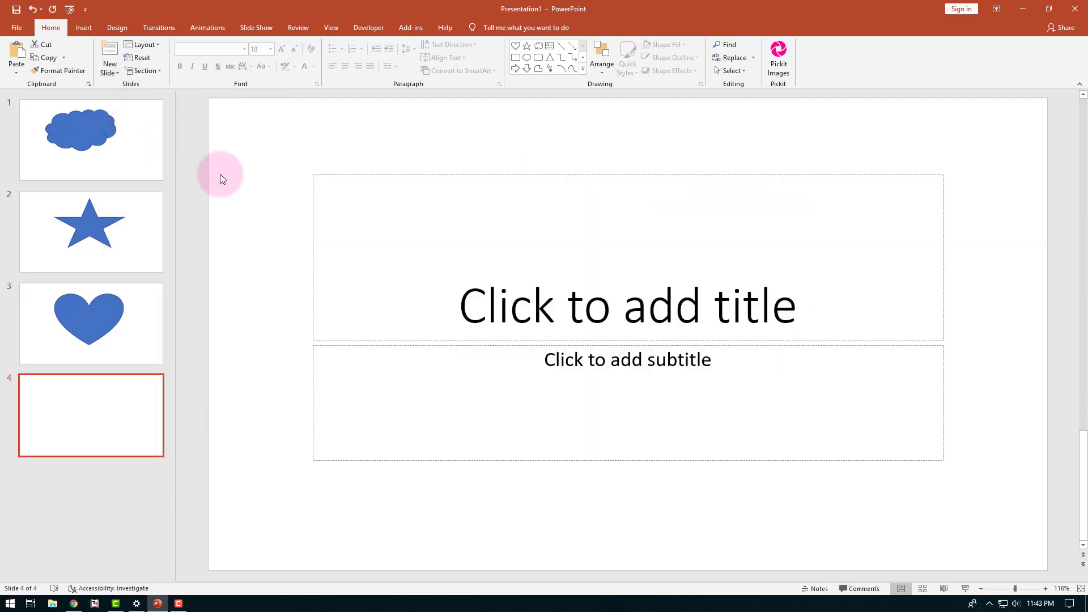
pyautogui.click(336, 32)
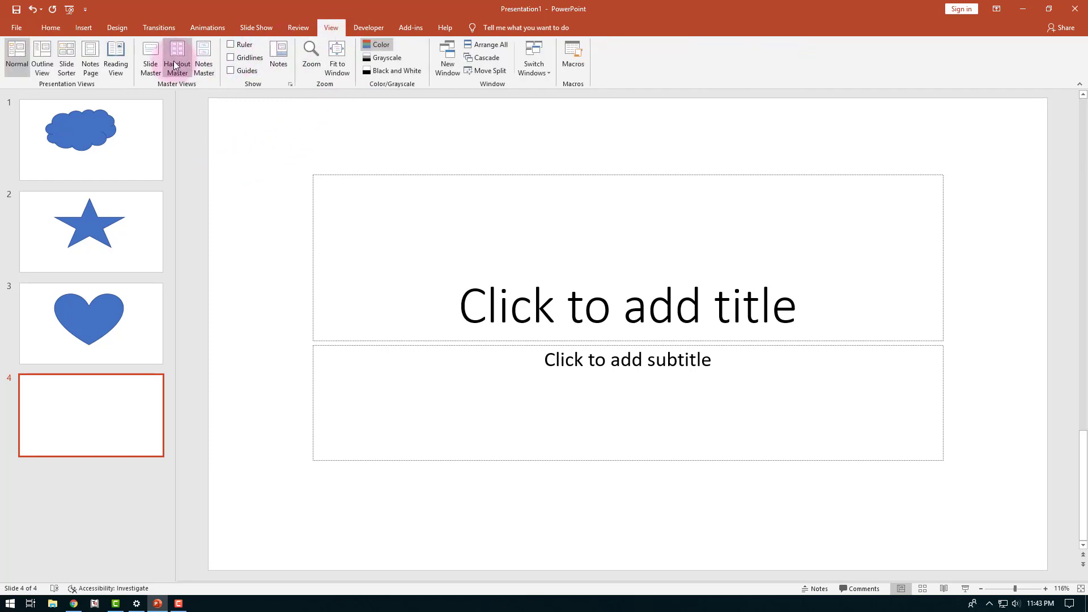
# In Slide Master view, replace the title-slide master title with 'India'
pyautogui.click(157, 65)
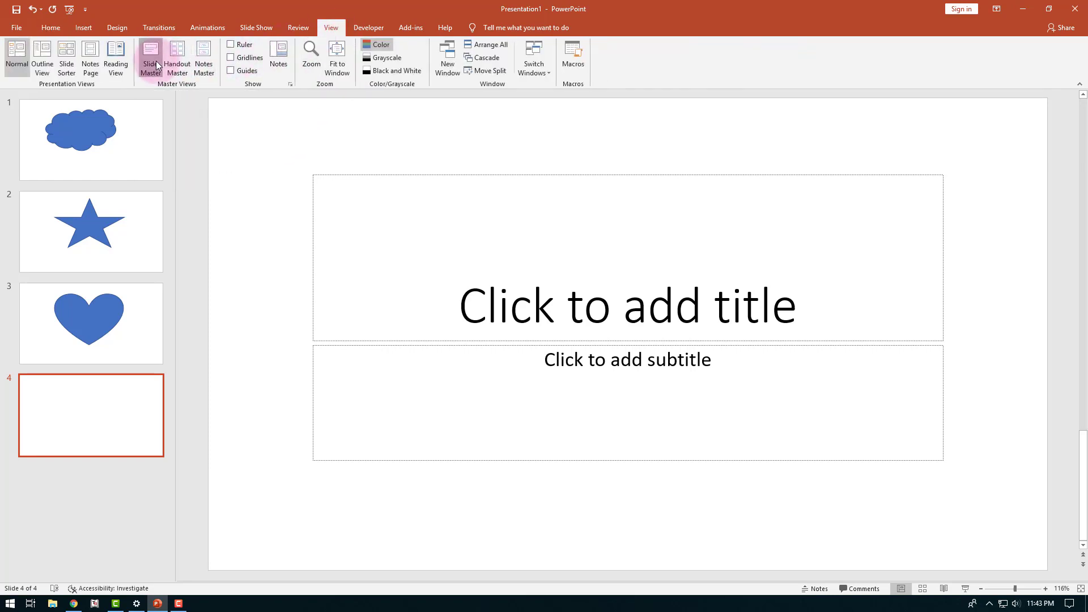
pyautogui.moveTo(317, 295); pyautogui.dragTo(883, 292)
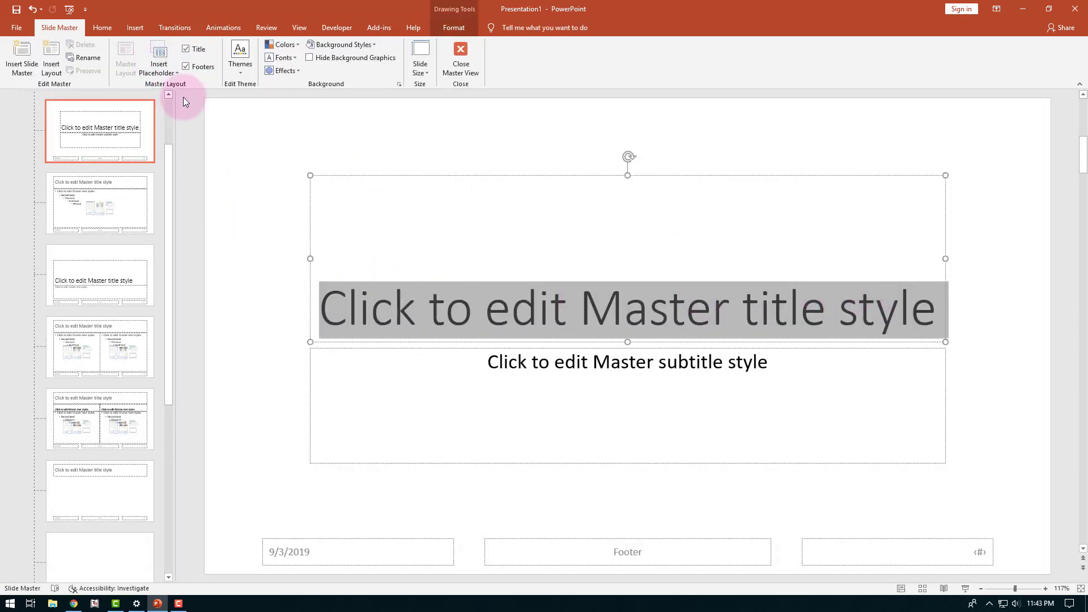
pyautogui.write('India')
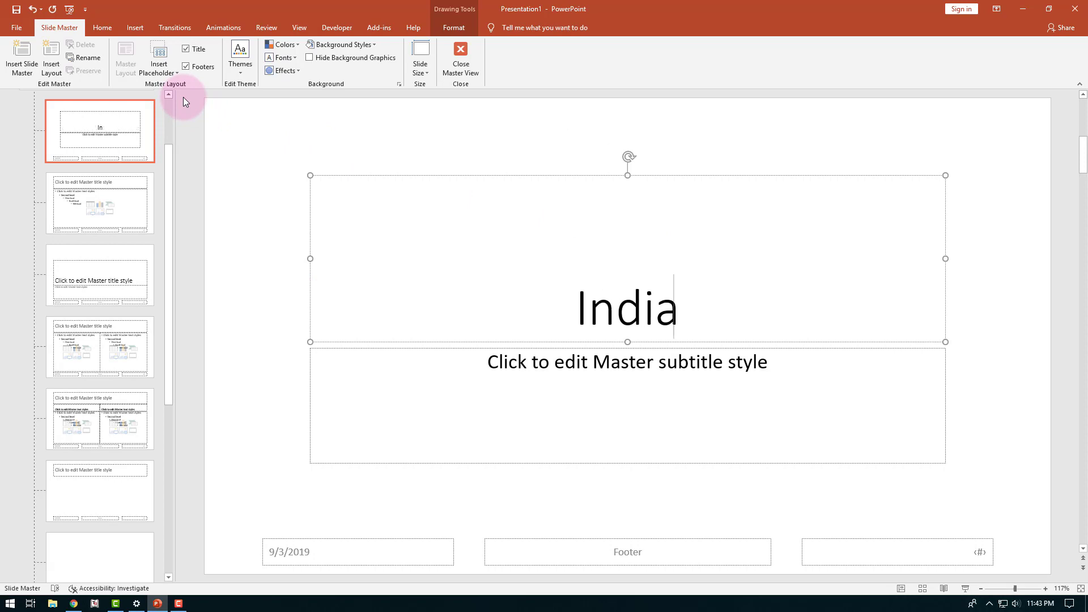
# Make the master subtitle text bold at 32 pt
pyautogui.click(517, 362)
pyautogui.moveTo(517, 361); pyautogui.dragTo(772, 360)
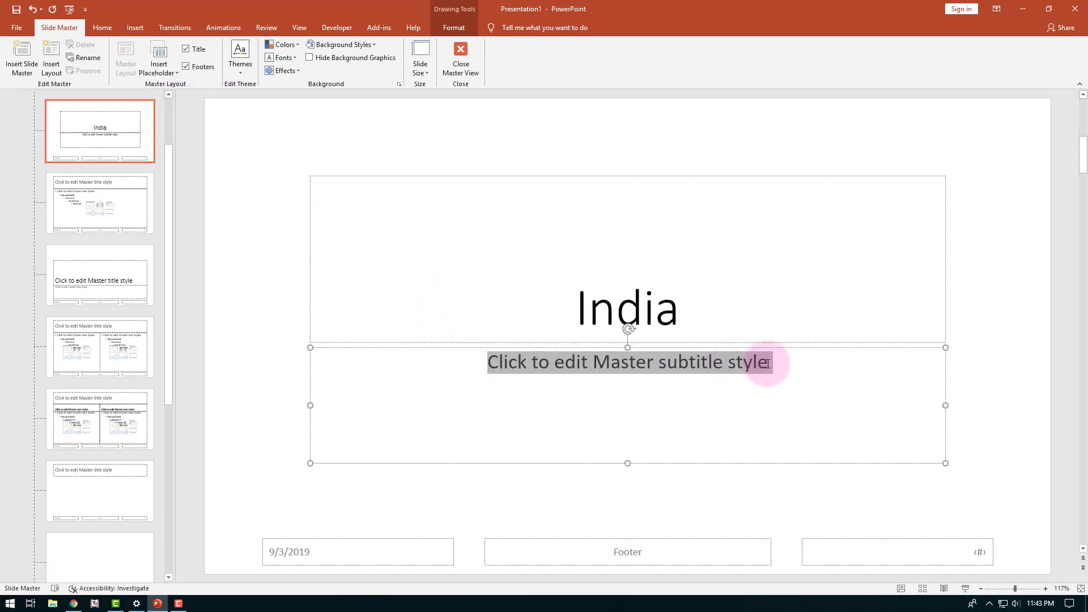
pyautogui.click(110, 34)
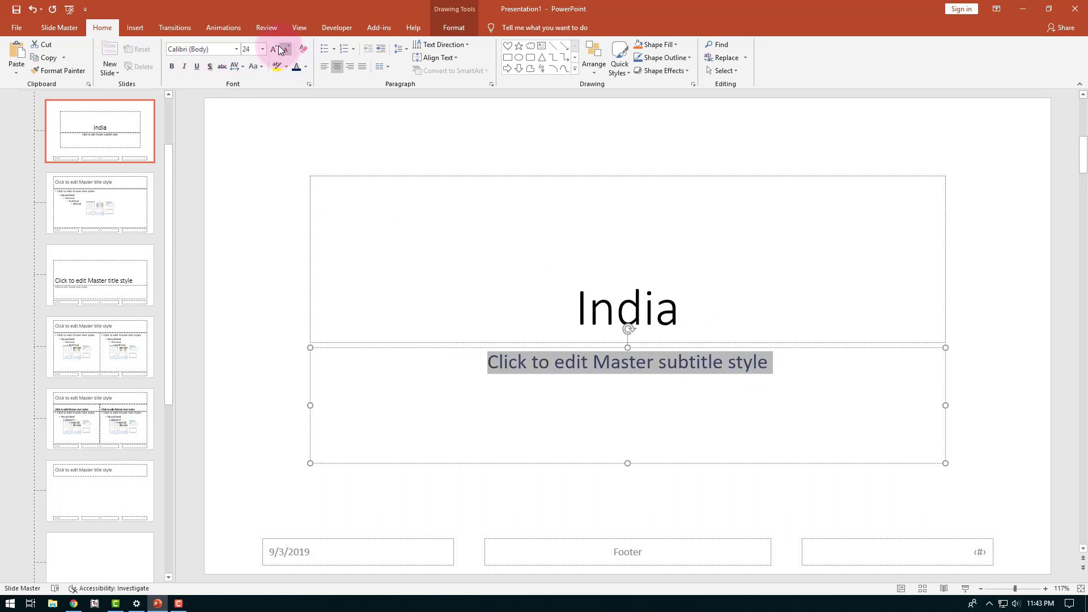
pyautogui.click(274, 49)
pyautogui.click(274, 50)
pyautogui.click(174, 66)
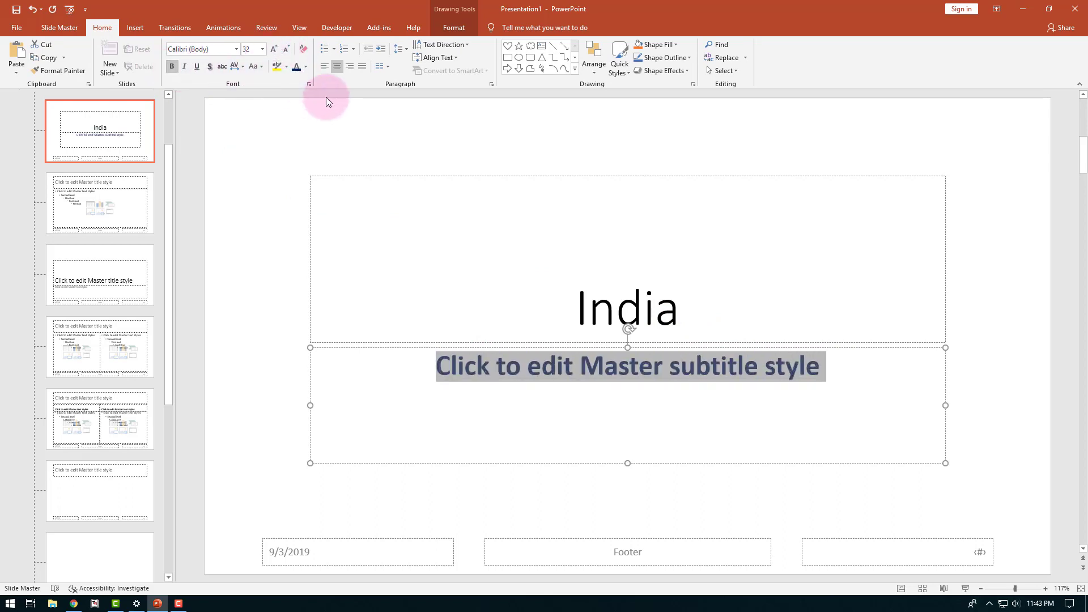
pyautogui.click(461, 230)
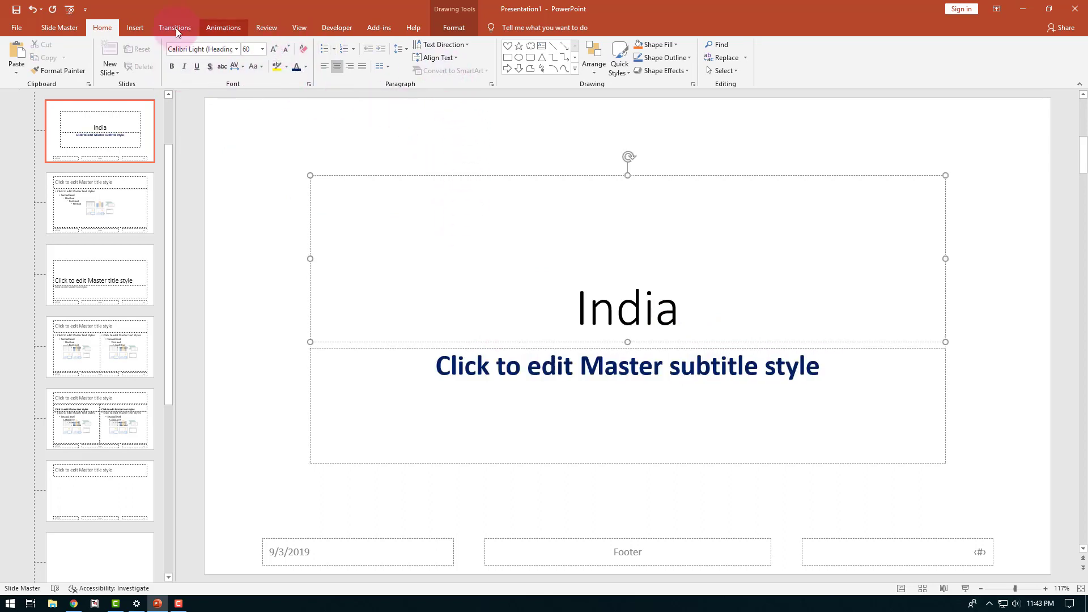
pyautogui.click(63, 29)
# Close the slide master and add a new Title Slide as slide 5
pyautogui.click(473, 62)
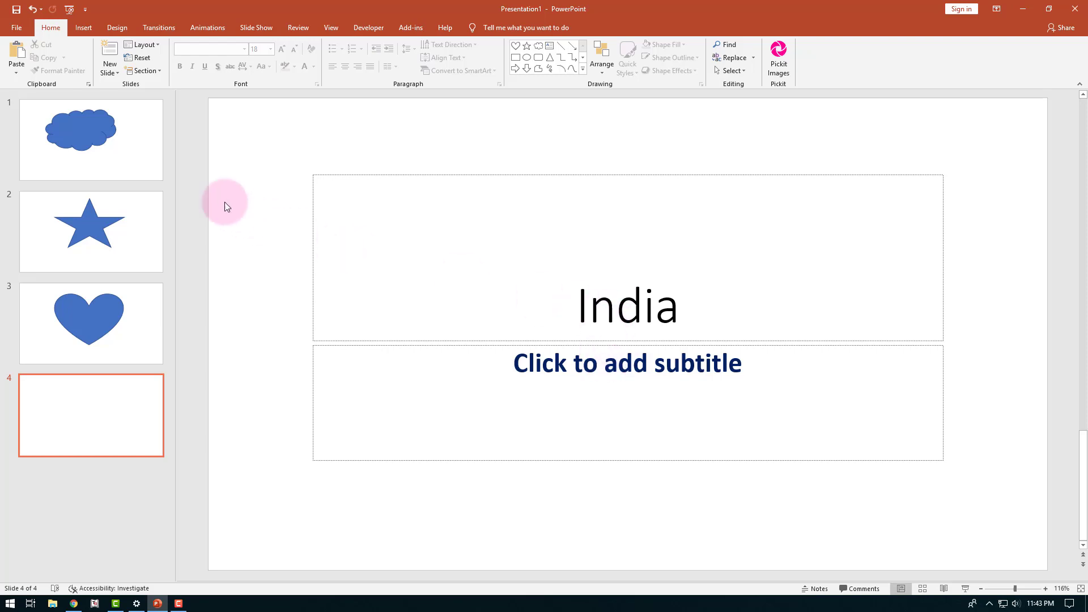
pyautogui.click(113, 78)
pyautogui.click(119, 110)
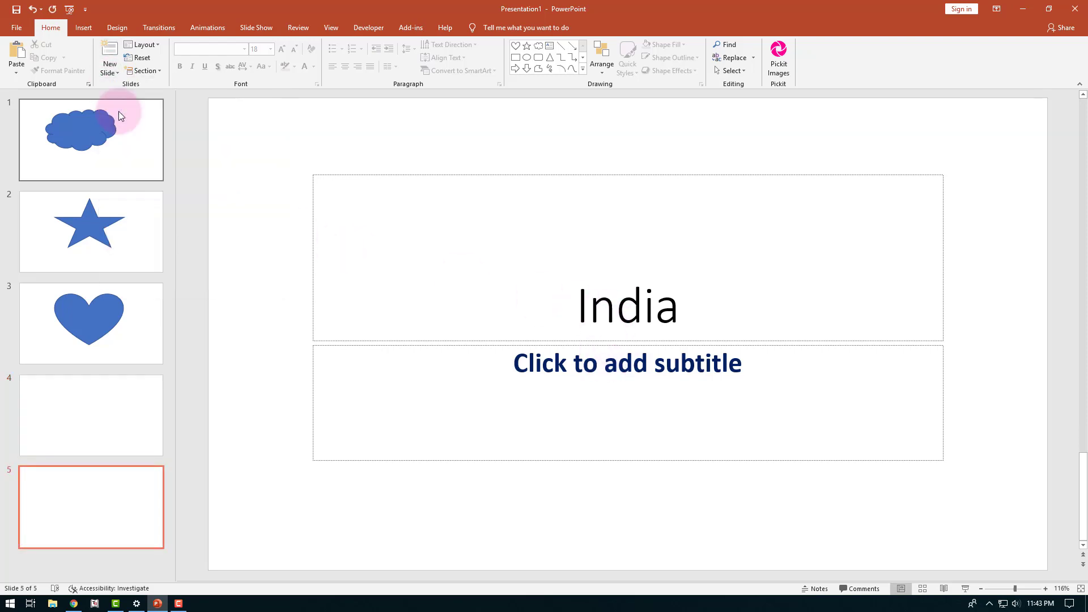
pyautogui.click(104, 433)
pyautogui.click(120, 478)
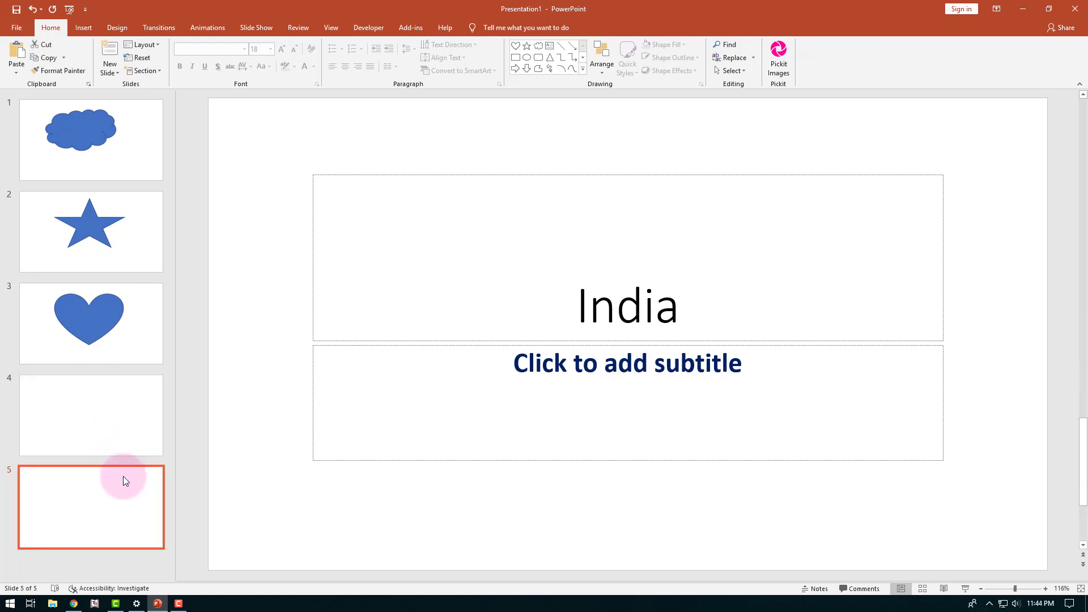
# Enter 'Hello' as the new slide's subtitle, then go back to the star slide
pyautogui.click(592, 342)
pyautogui.click(631, 369)
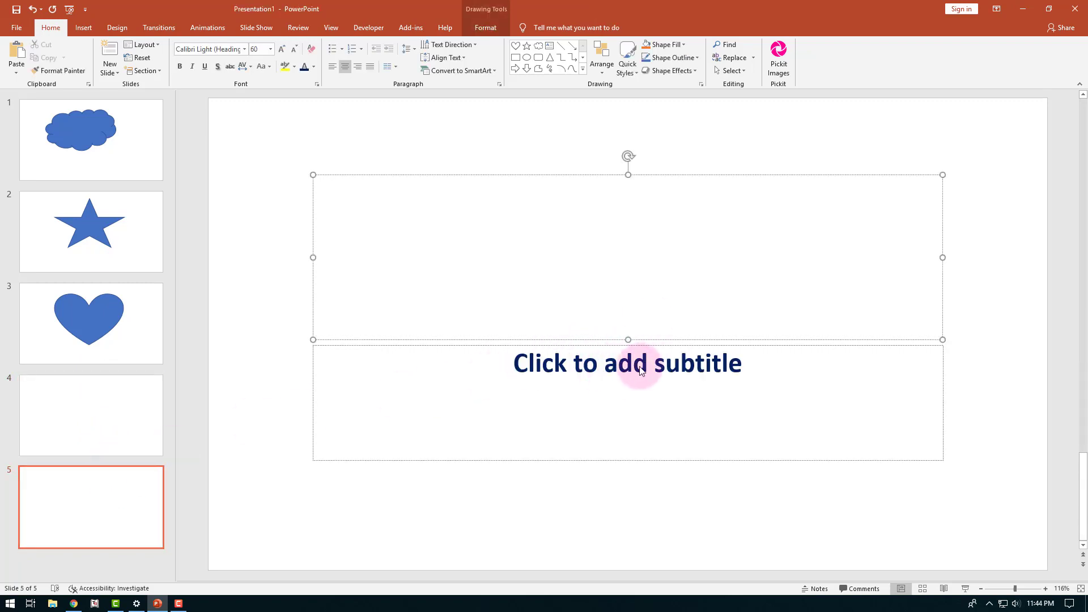
pyautogui.write('Hello')
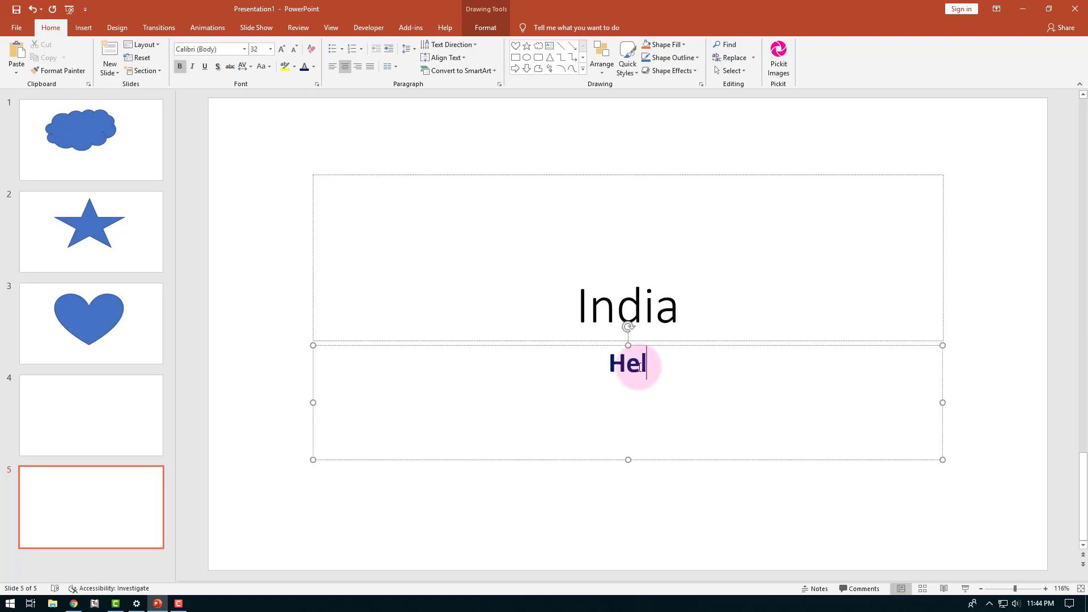
pyautogui.click(141, 213)
pyautogui.click(333, 25)
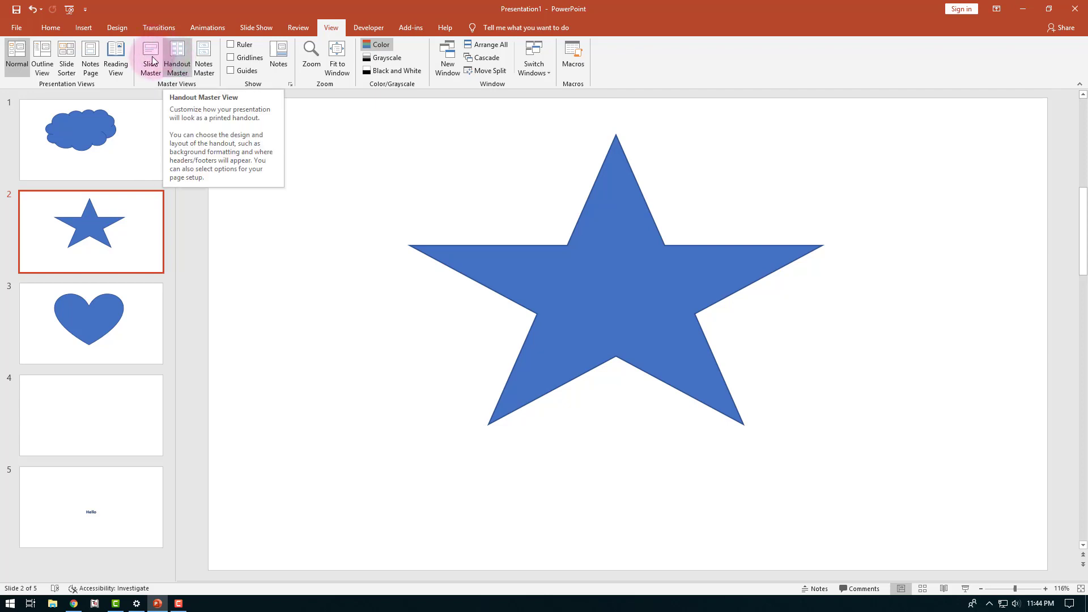
pyautogui.click(122, 57)
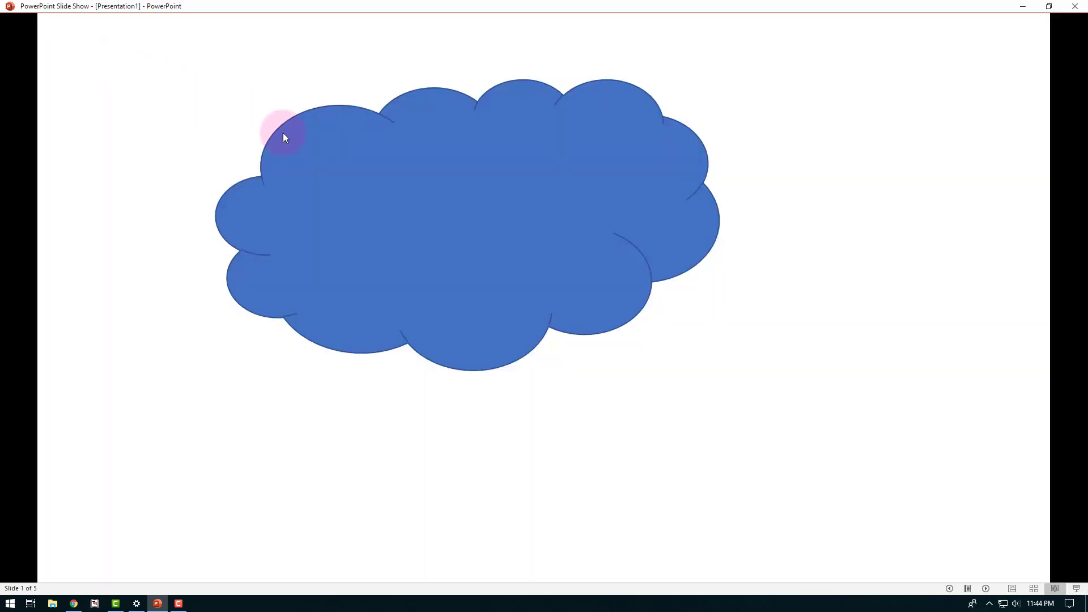
pyautogui.click(344, 171)
pyautogui.click(343, 172)
pyautogui.scroll(2, 343, 171)
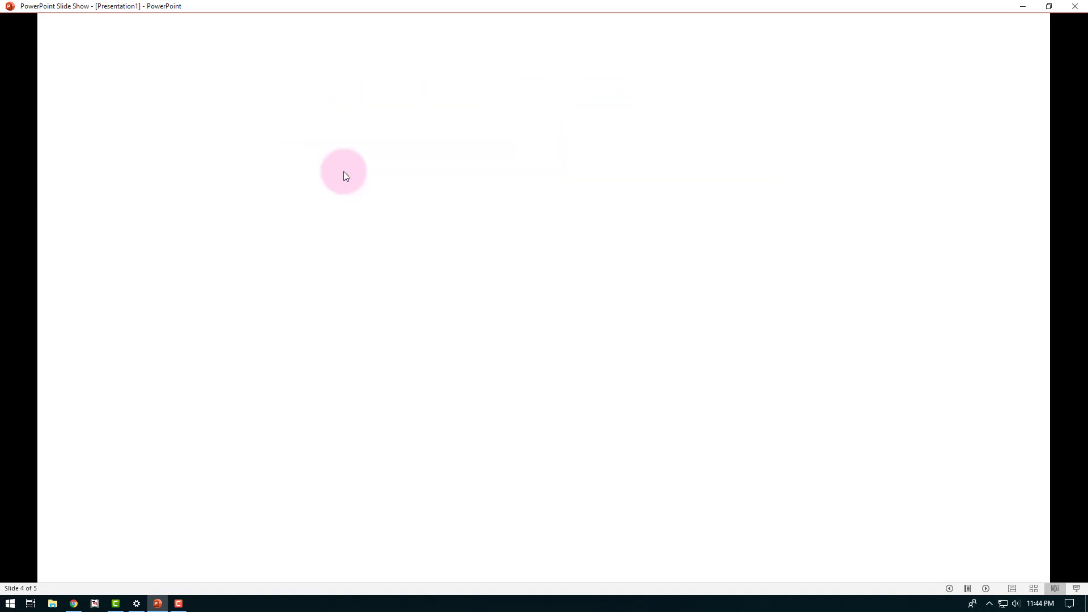
pyautogui.press('Escape')
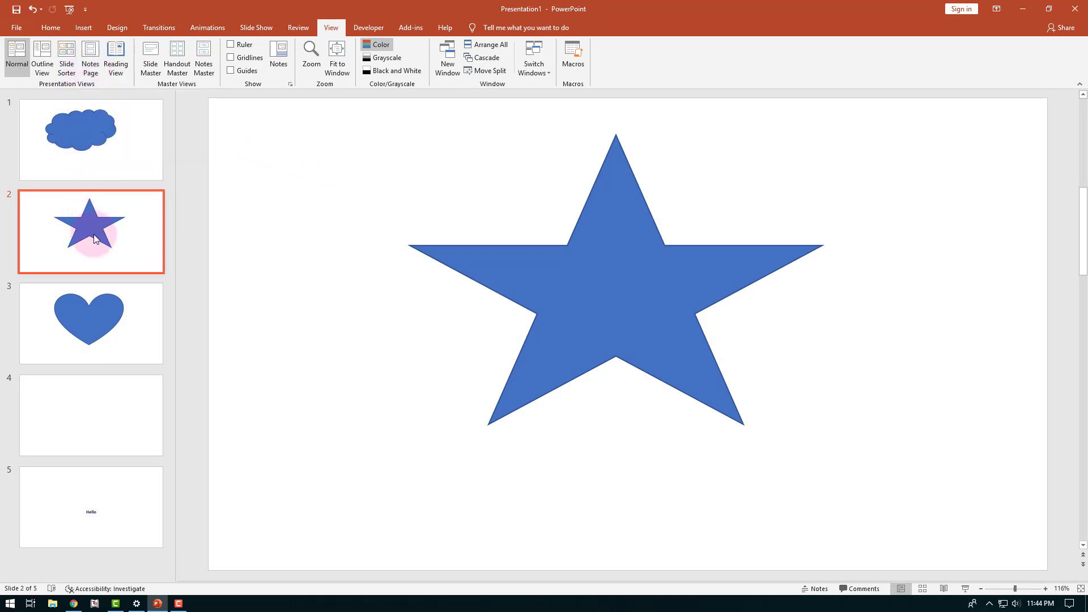
# Switch to Slide Sorter, open the cloud slide, then change to Outline View
pyautogui.click(66, 56)
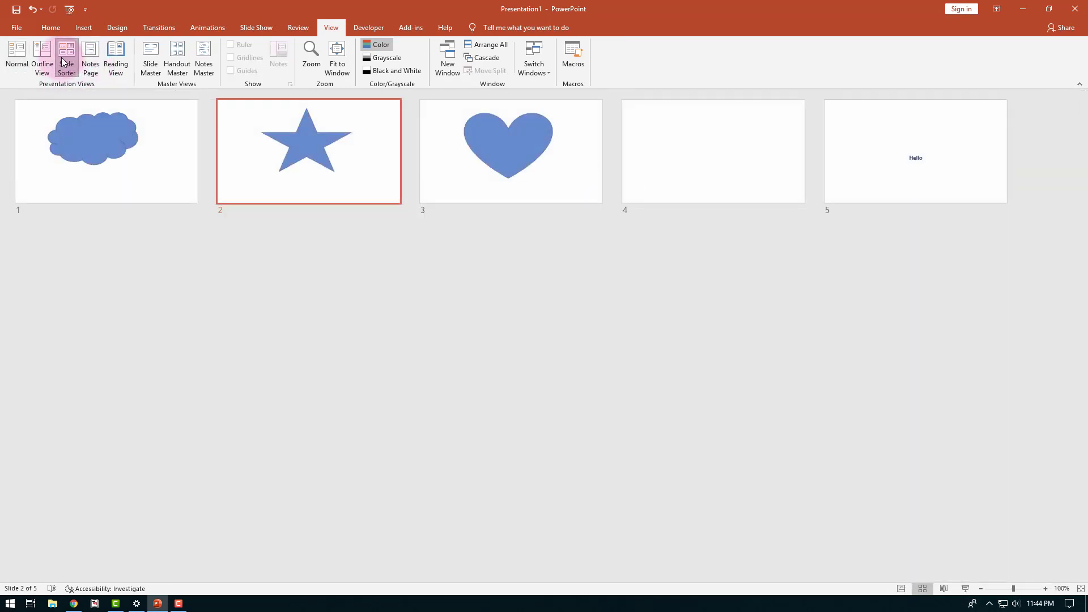
pyautogui.click(91, 166)
pyautogui.doubleClick(94, 164)
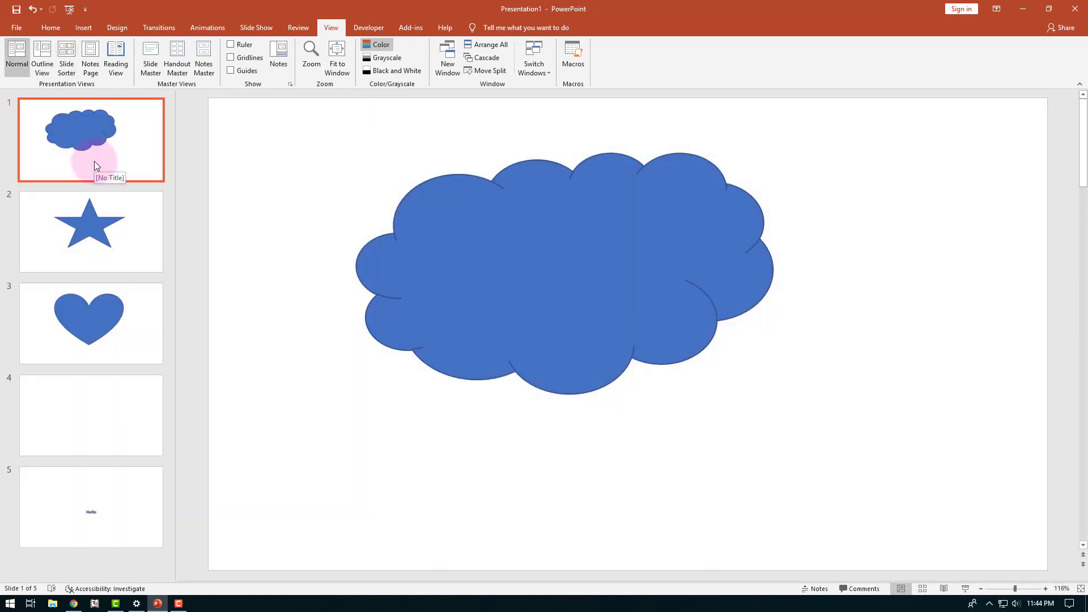
pyautogui.click(42, 63)
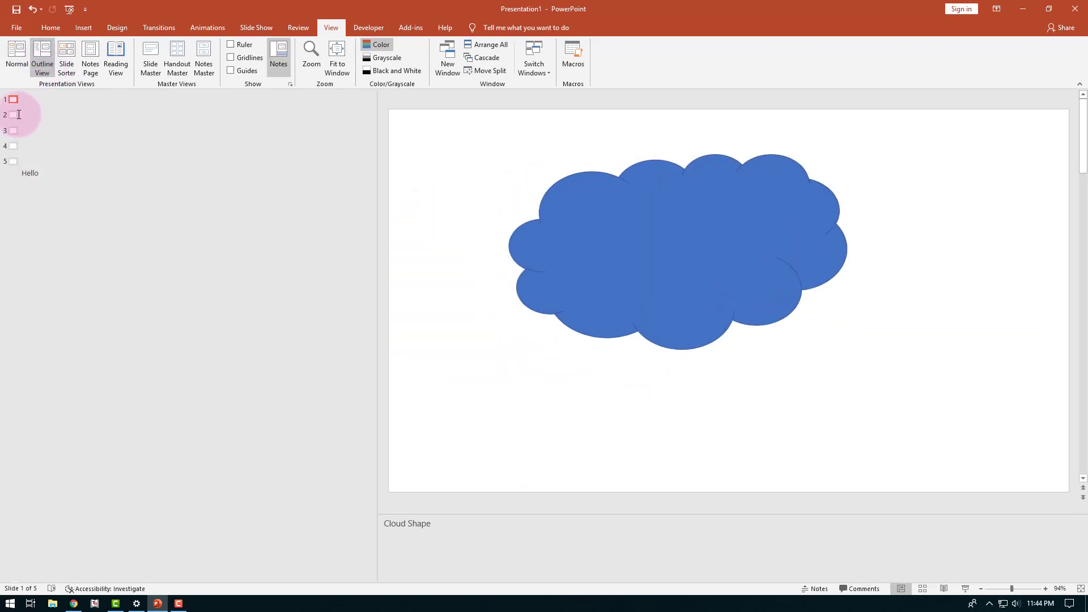
# Use Move Down and Move Up on the star slide until it becomes slide 1
pyautogui.rightClick(13, 114)
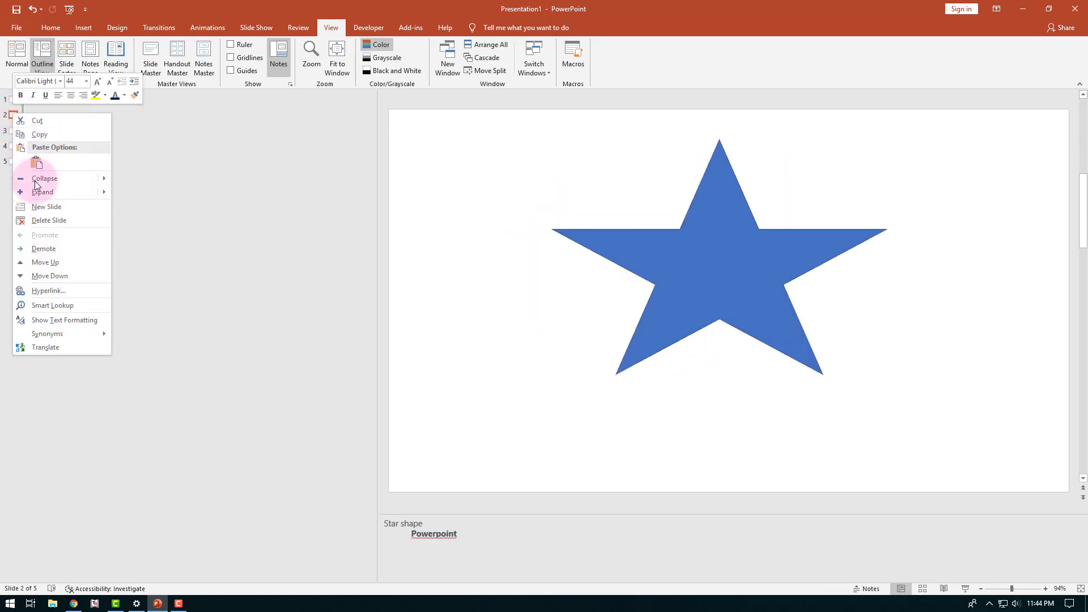
pyautogui.click(50, 277)
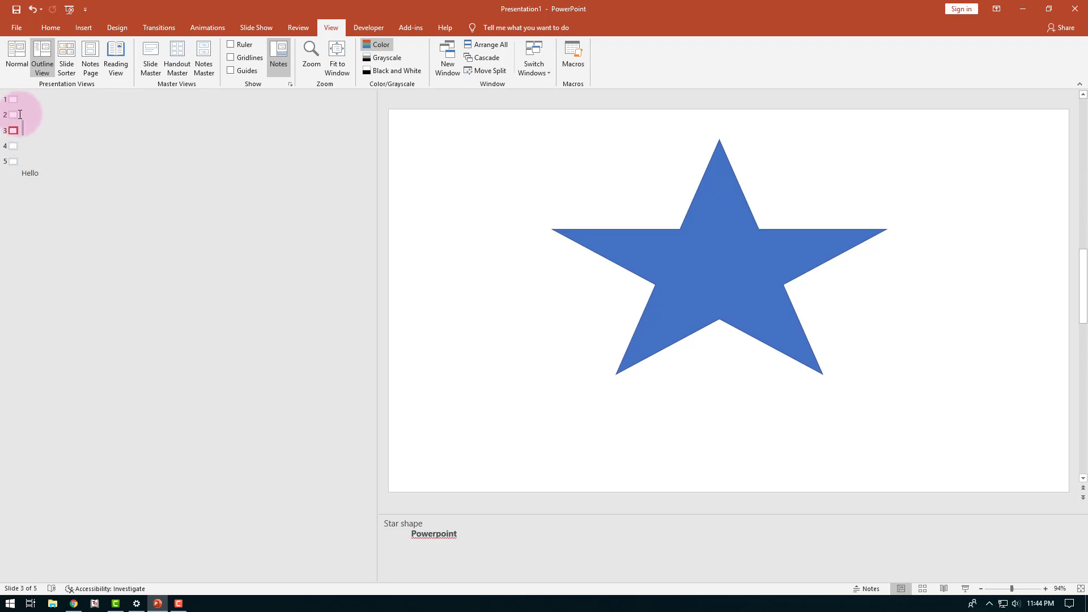
pyautogui.click(13, 114)
pyautogui.click(13, 131)
pyautogui.rightClick(16, 130)
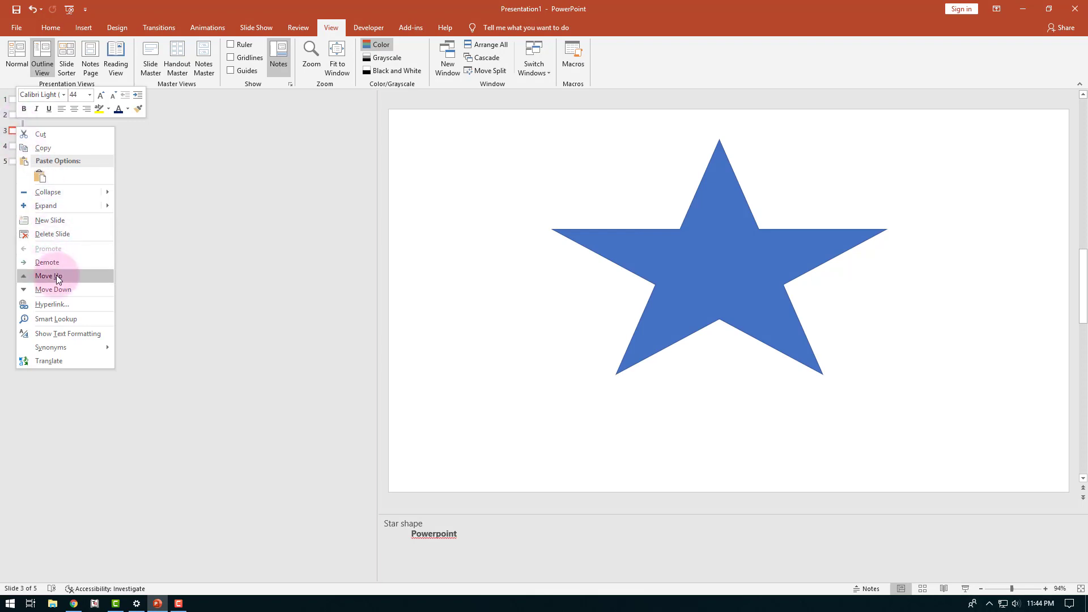
pyautogui.click(56, 276)
pyautogui.rightClick(16, 113)
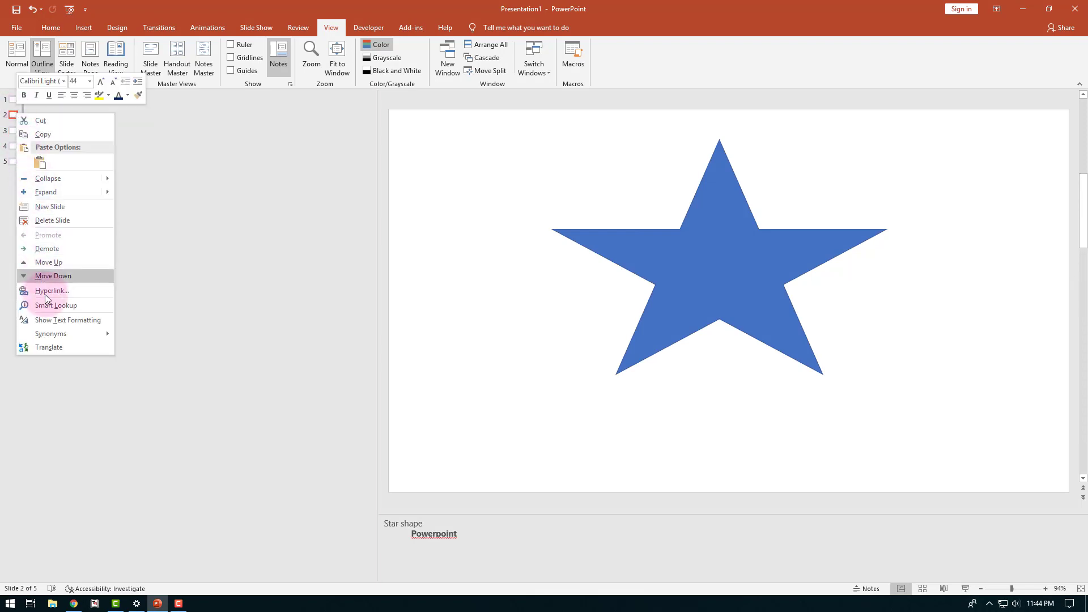
pyautogui.click(54, 260)
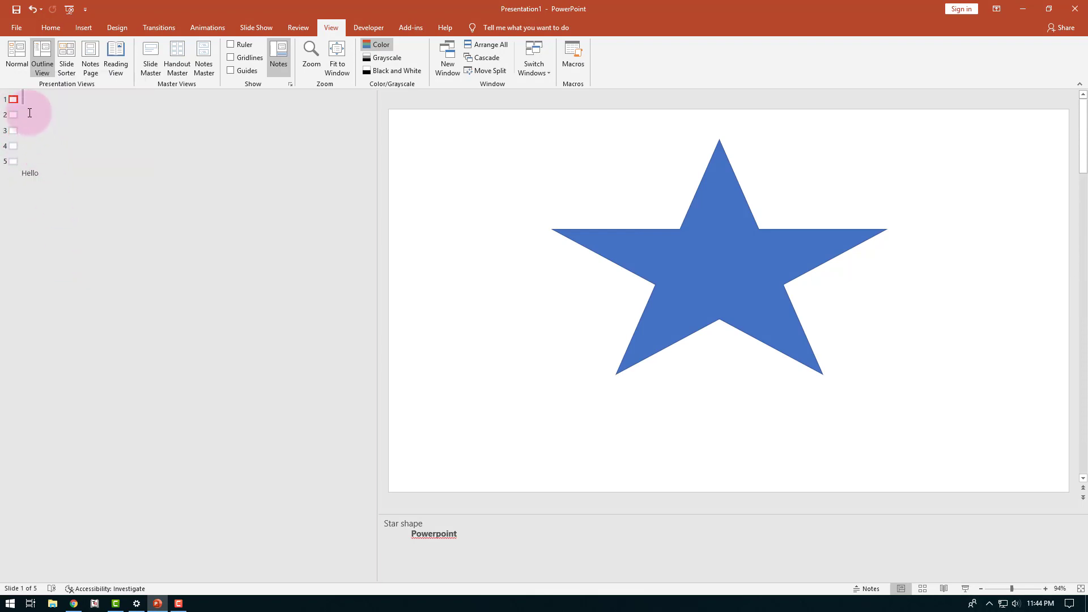
# Check the new order: star first, cloud second, heart third
pyautogui.click(23, 116)
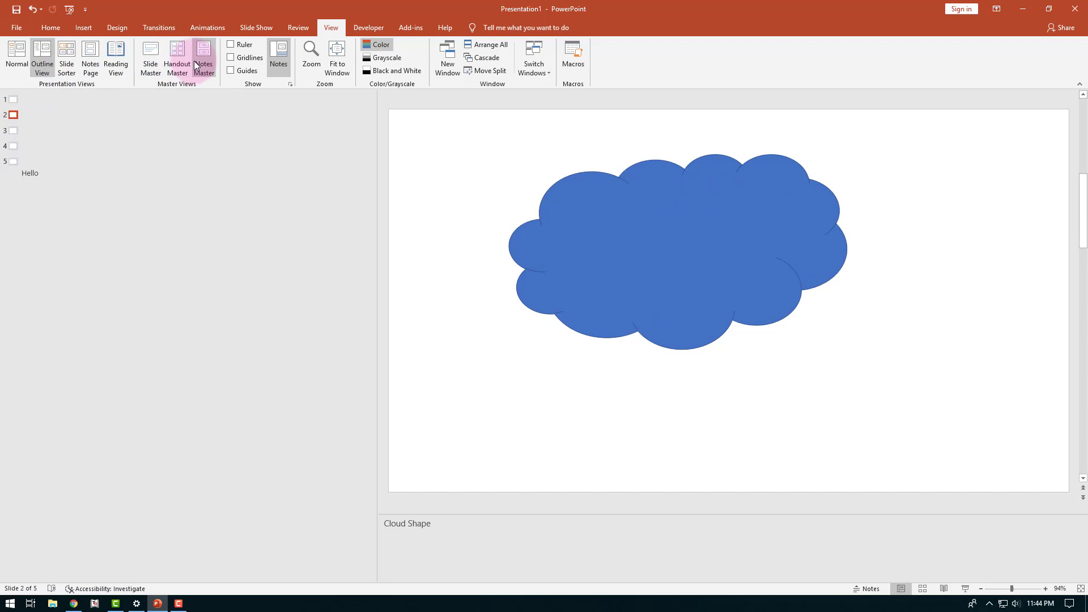
pyautogui.click(13, 102)
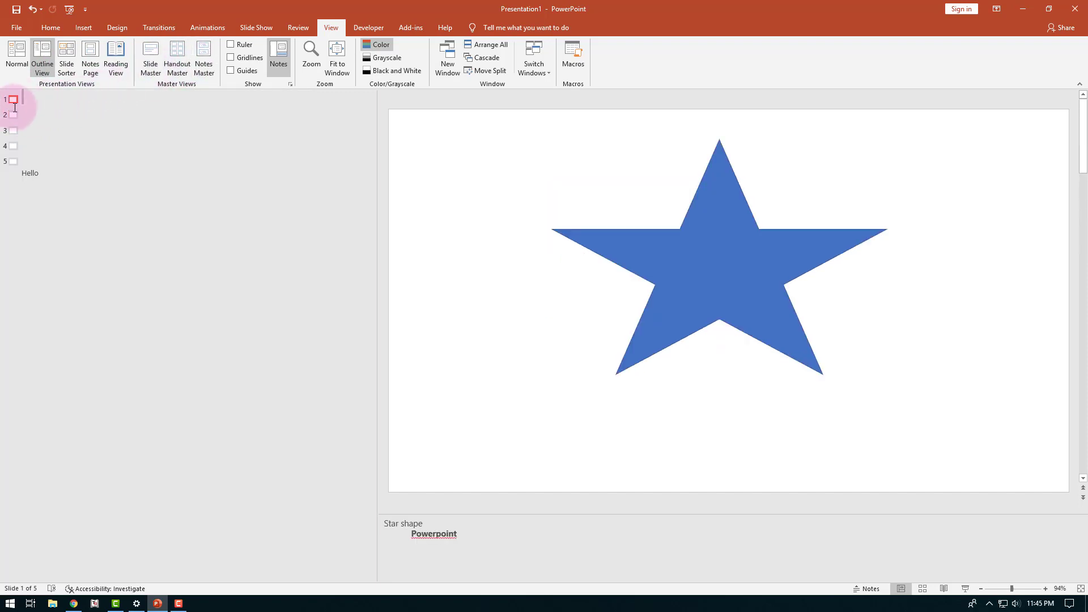
pyautogui.click(12, 112)
pyautogui.click(12, 143)
pyautogui.click(12, 127)
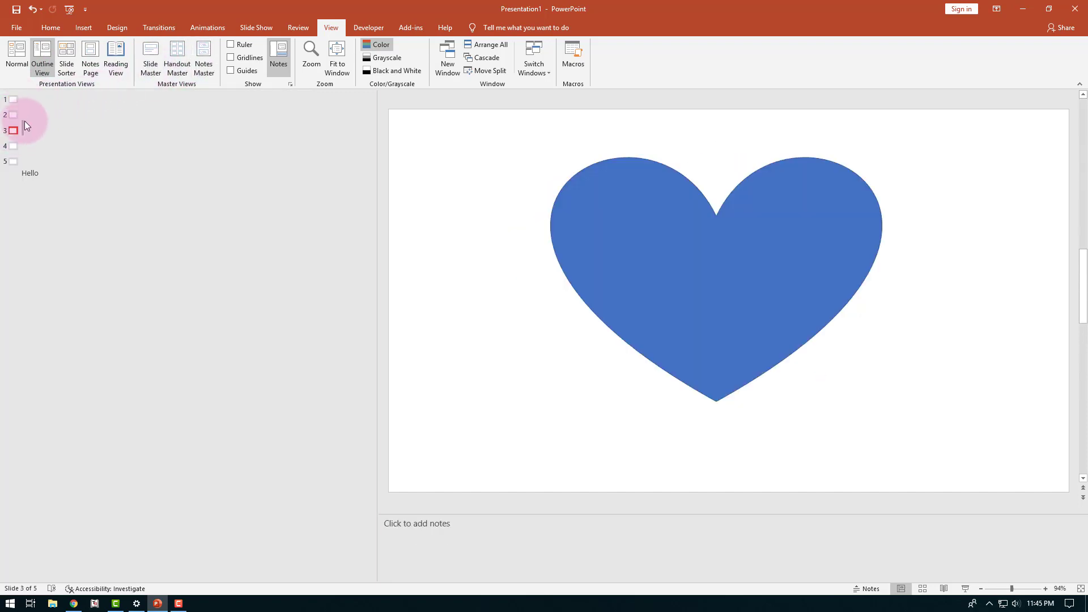
pyautogui.click(183, 63)
# Give the handout master a dark background style and the Yellow colour scheme, then close it
pyautogui.click(329, 48)
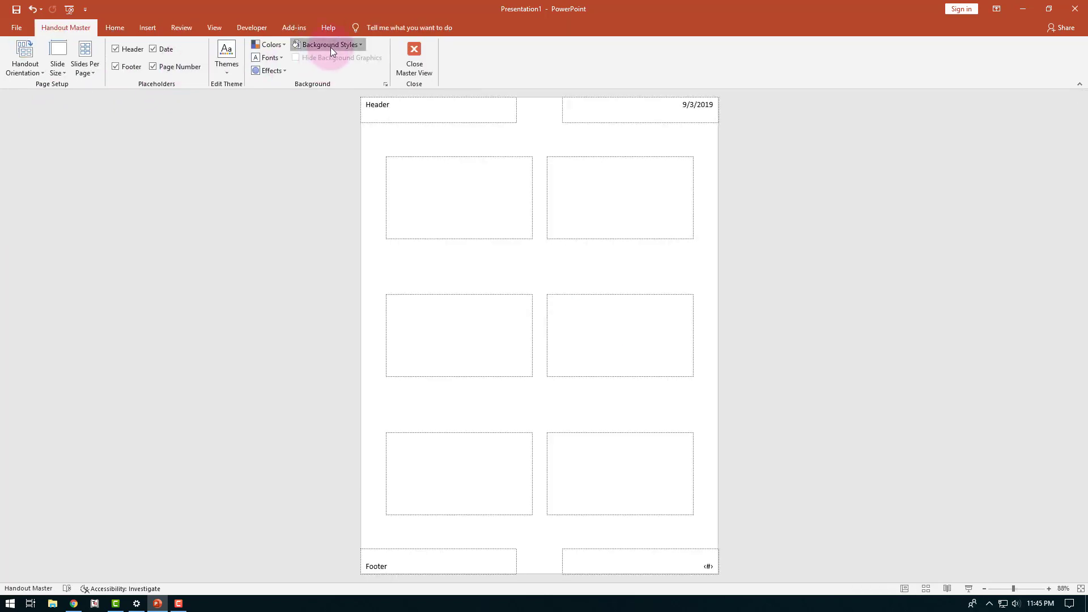
pyautogui.click(419, 109)
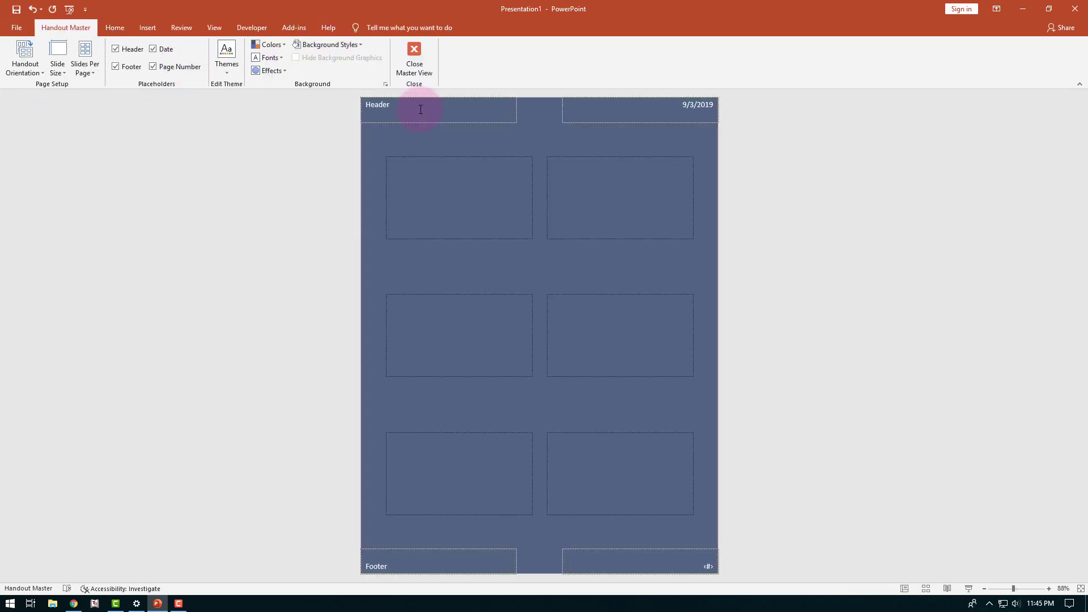
pyautogui.click(266, 45)
pyautogui.click(280, 173)
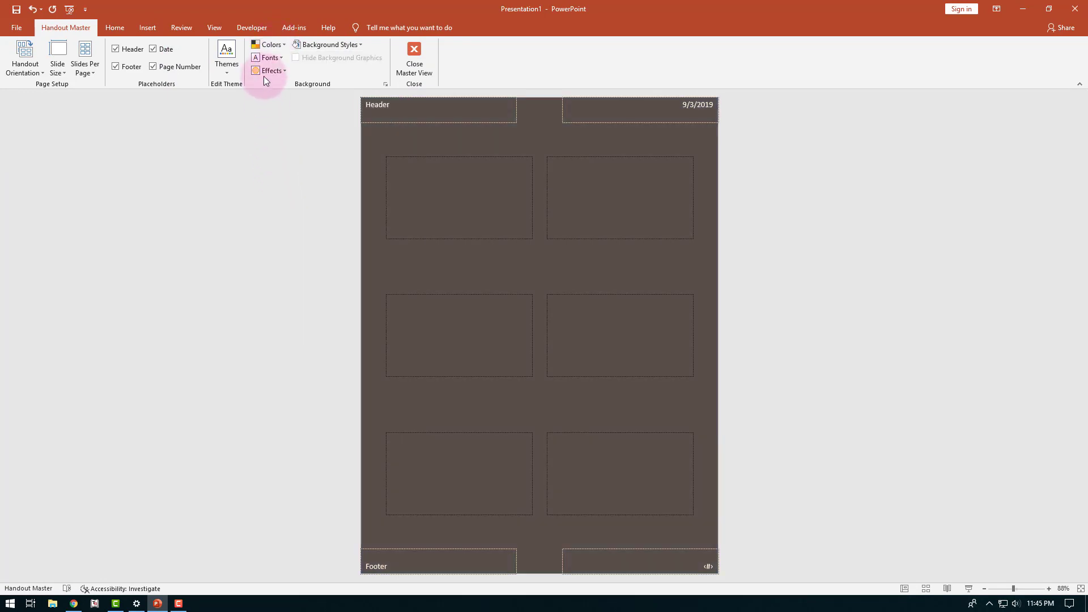
pyautogui.click(229, 65)
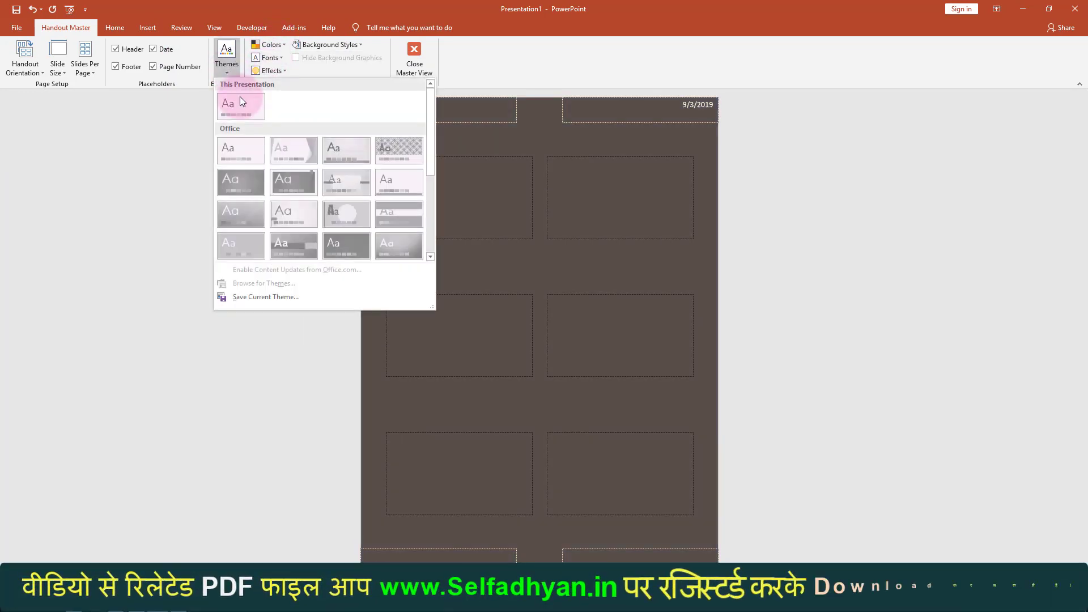
pyautogui.click(331, 49)
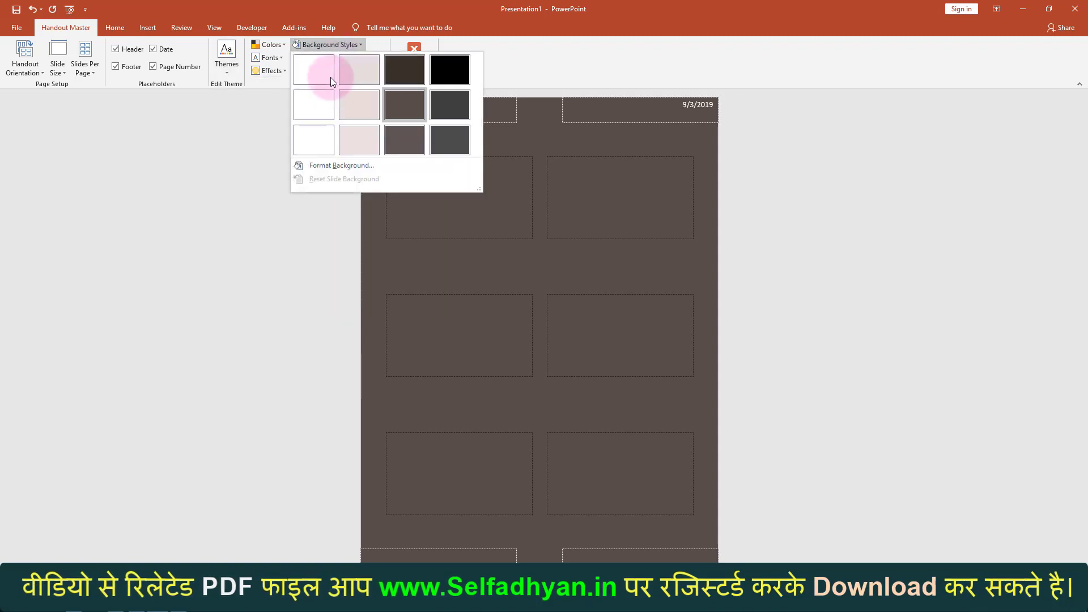
pyautogui.click(409, 46)
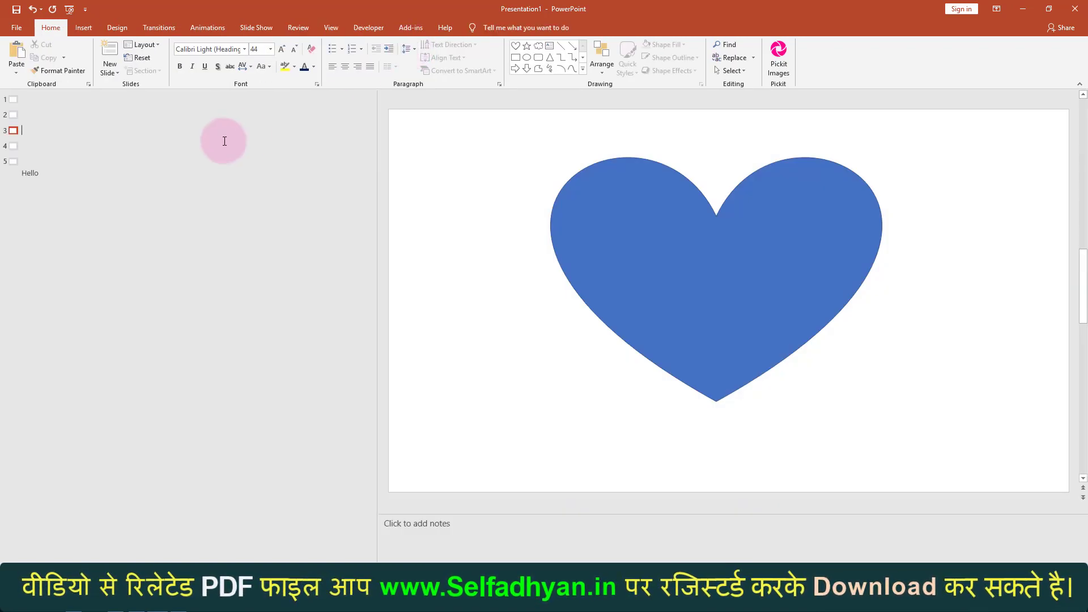
# Return to Normal view and preview printing as Handouts, 3 slides per page
pyautogui.click(332, 27)
pyautogui.click(16, 54)
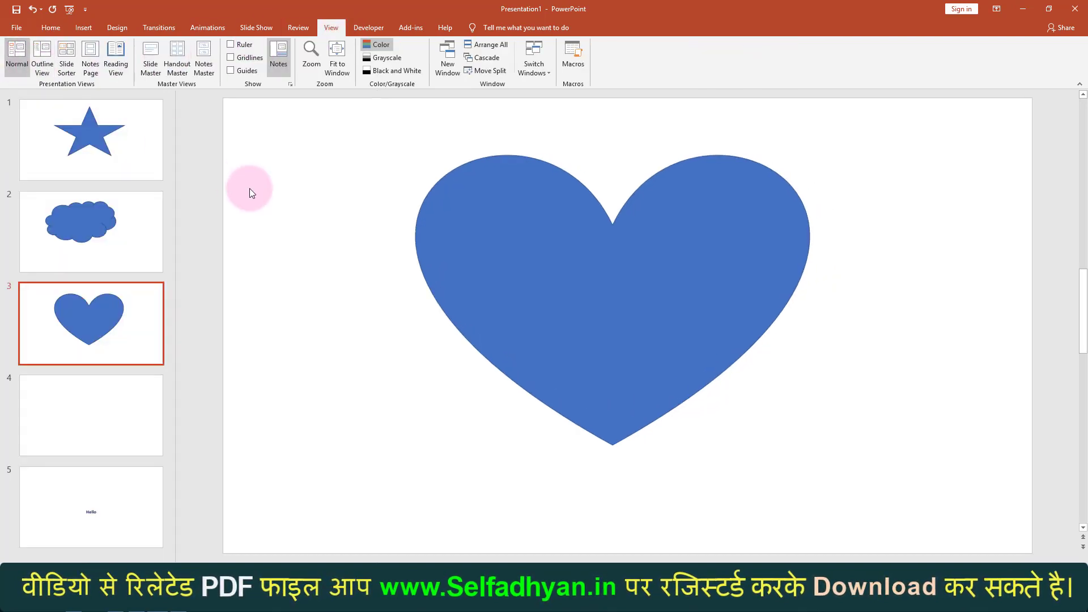
pyautogui.hotkey('ctrl', 'p')
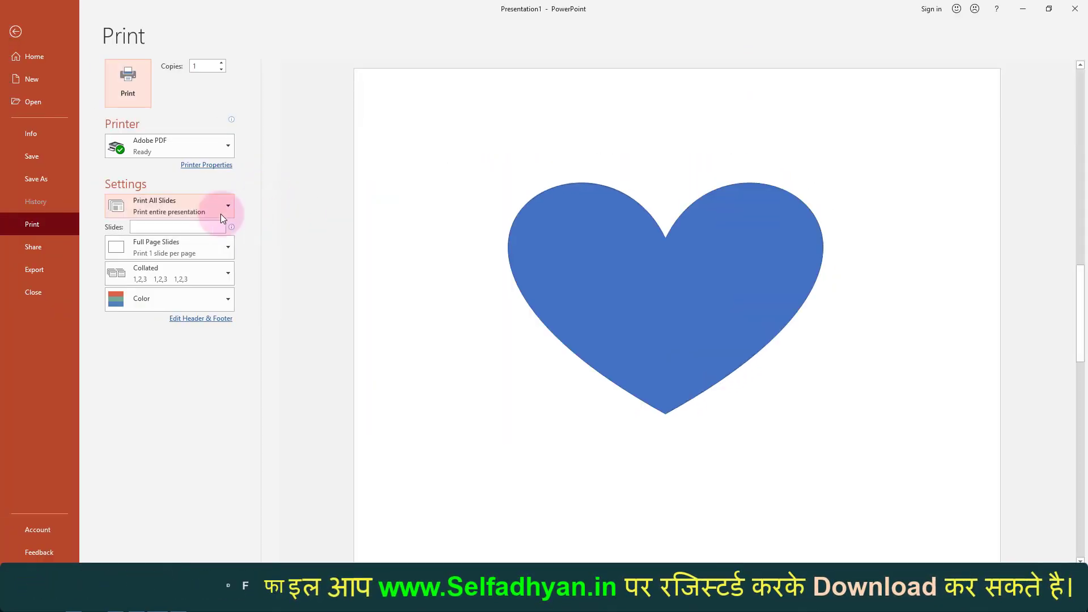
pyautogui.click(168, 250)
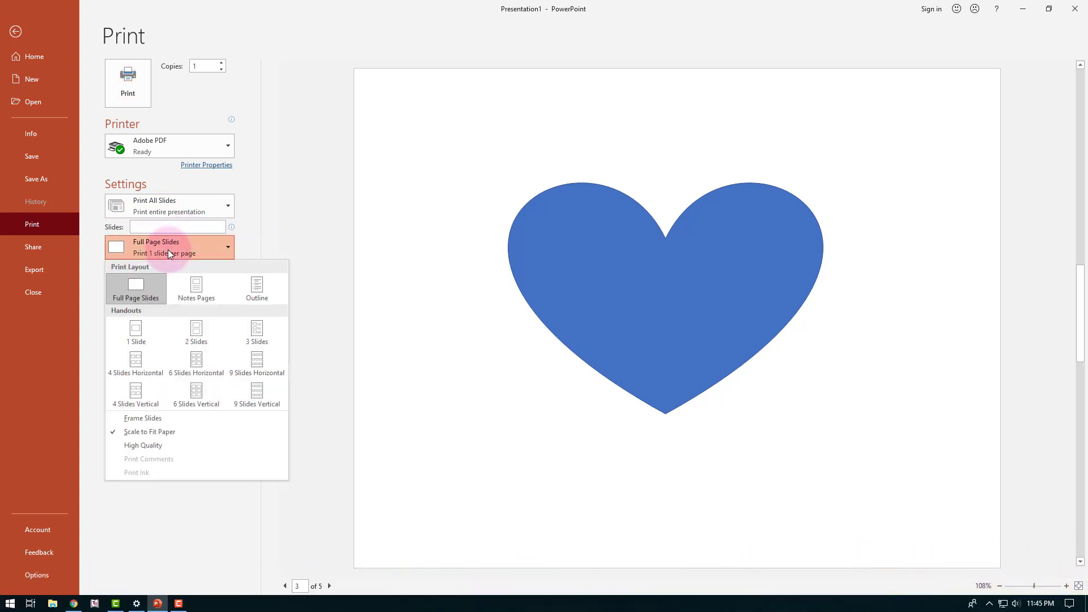
pyautogui.click(257, 334)
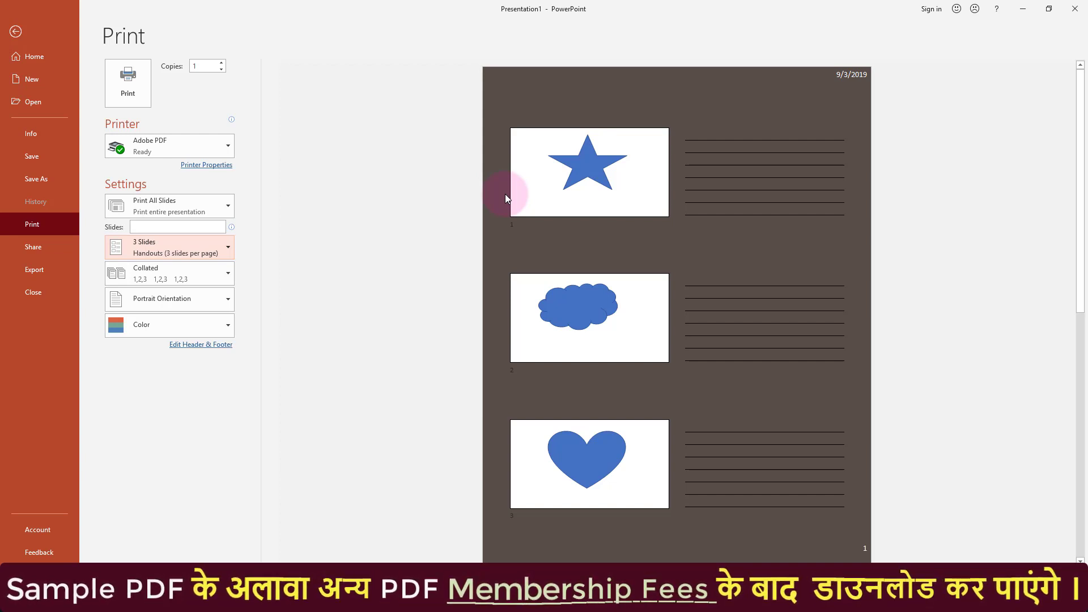
pyautogui.press('Escape')
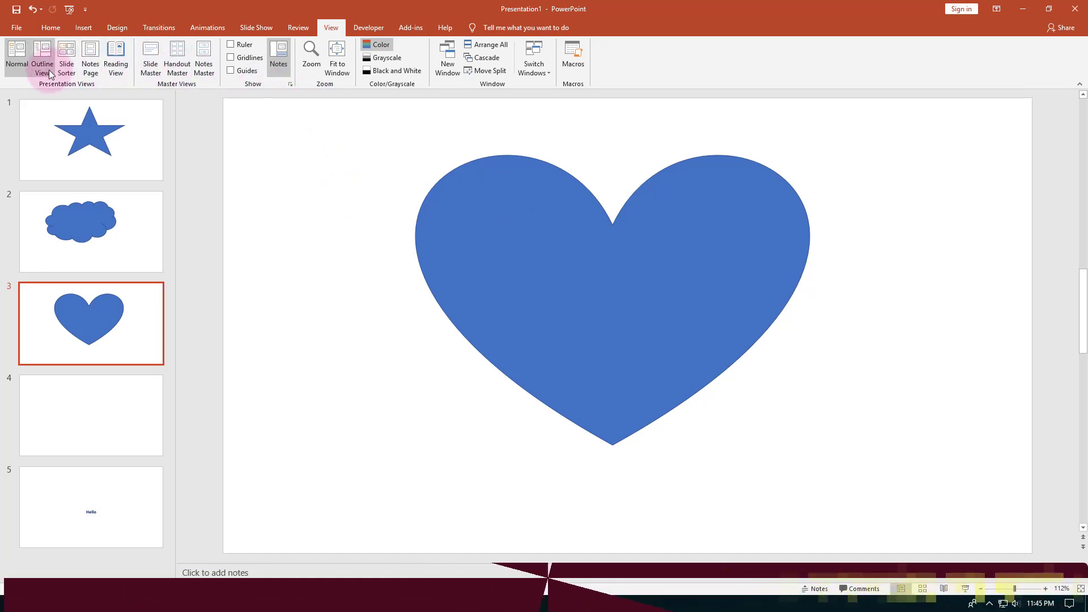
# Turn on the ruler, gridlines and guides, nudging the heart slightly up and left
pyautogui.click(254, 46)
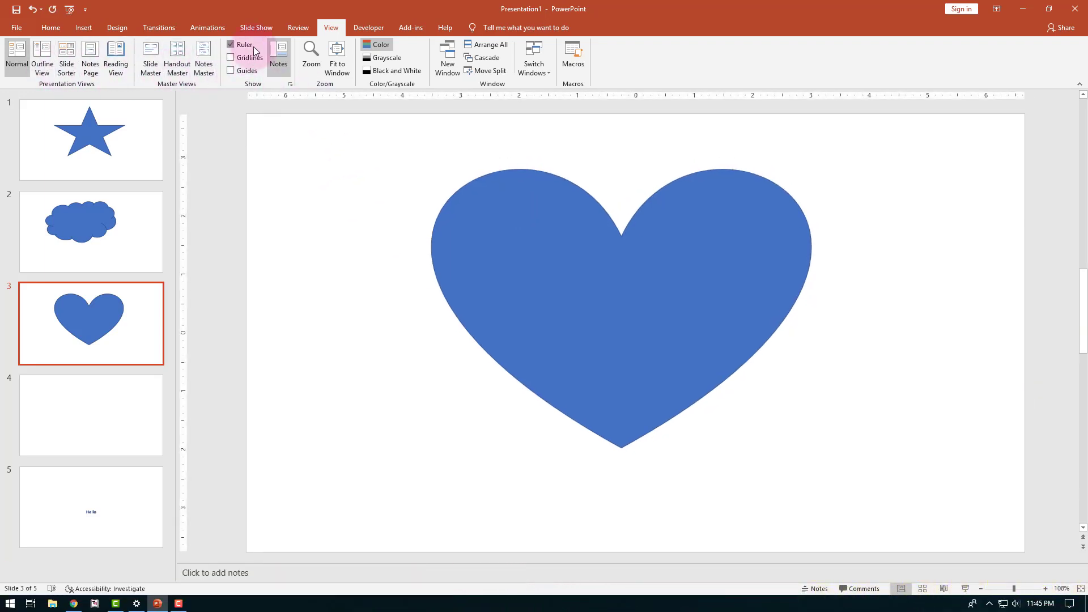
pyautogui.click(251, 57)
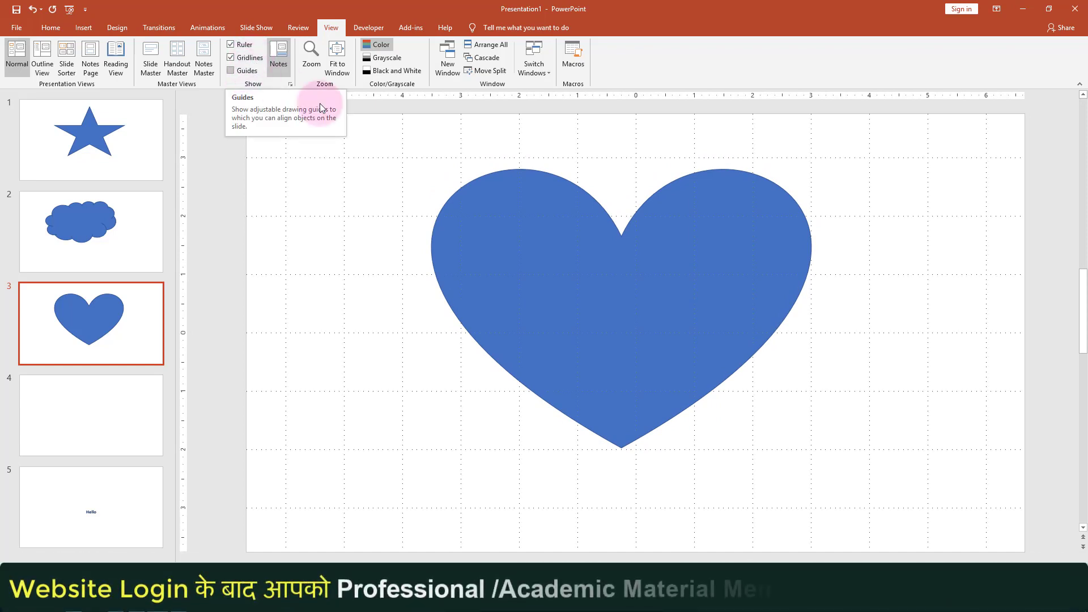
pyautogui.moveTo(573, 189)
pyautogui.mouseDown()
pyautogui.moveTo(476, 174)
pyautogui.moveTo(553, 172)
pyautogui.mouseUp()
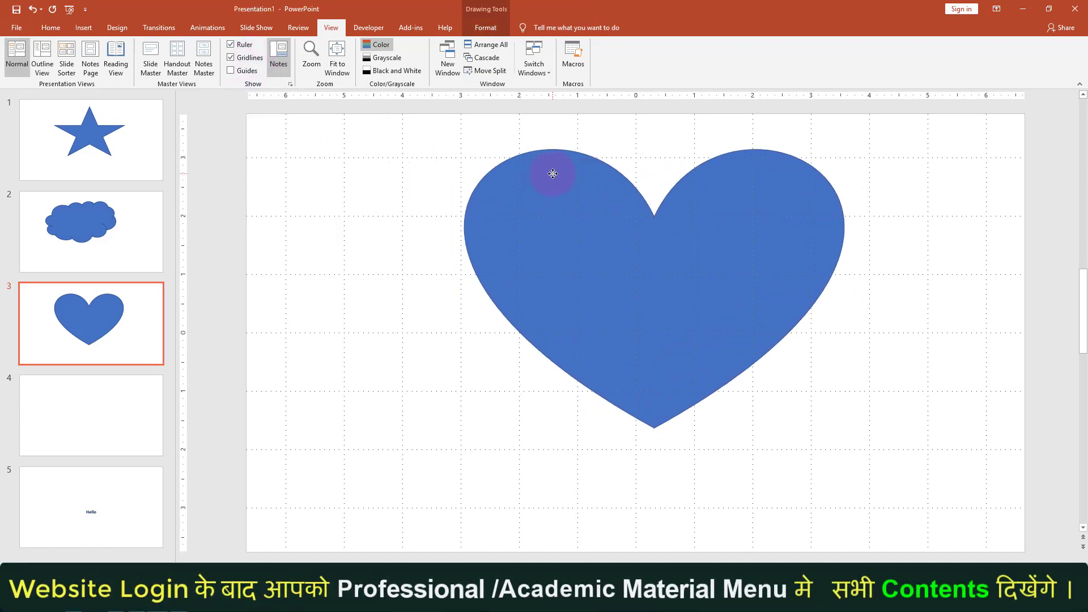
pyautogui.click(247, 72)
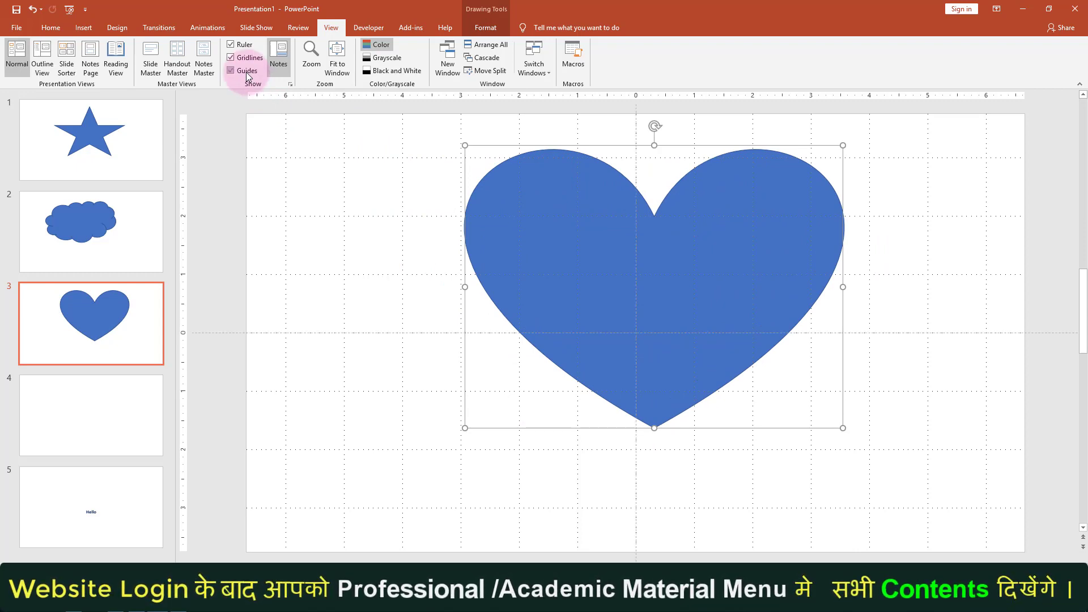
# Deselect the heart and place the cursor in the slide's speaker notes
pyautogui.click(279, 62)
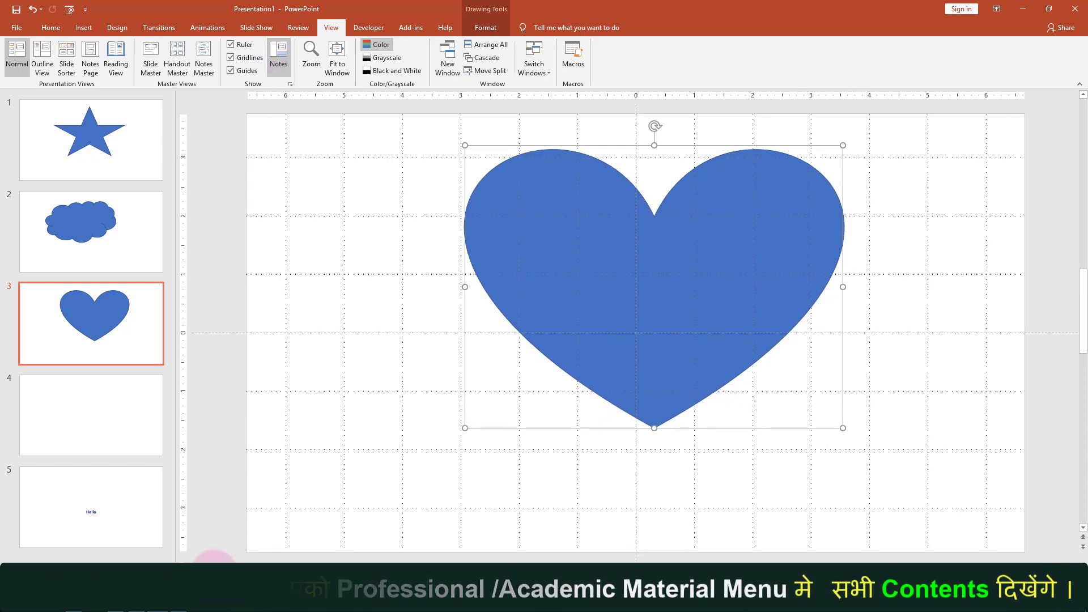
pyautogui.click(213, 559)
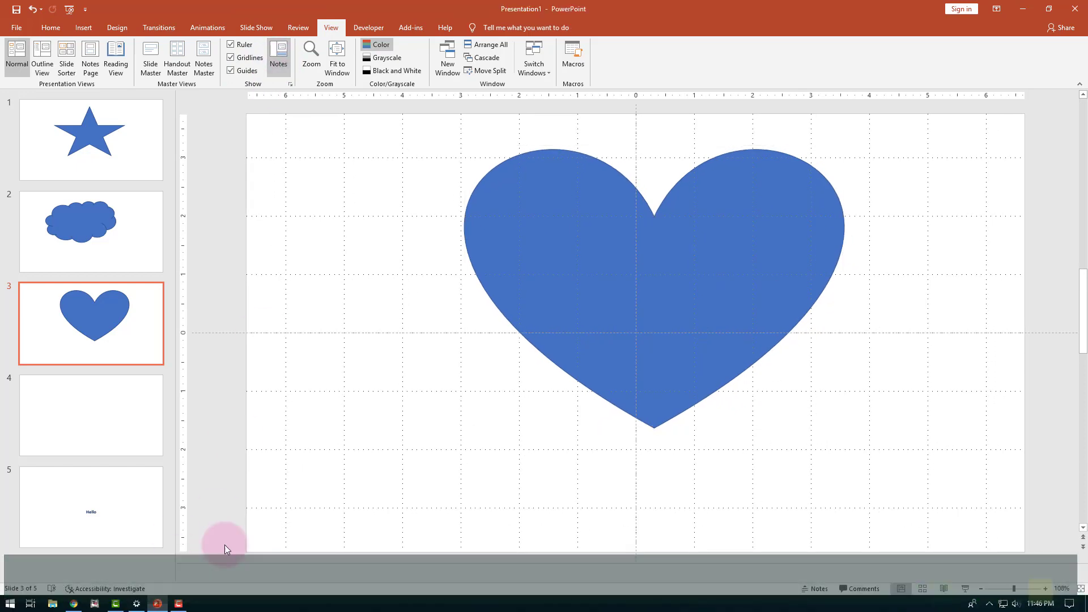
pyautogui.click(234, 573)
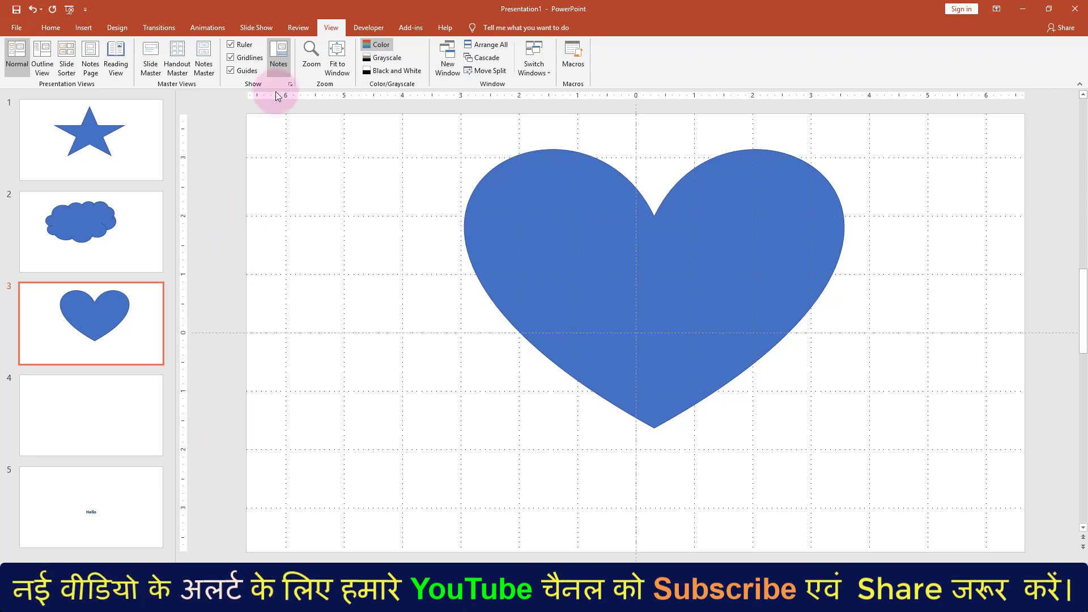
# Set the zoom to 100%, then to a larger custom percentage
pyautogui.click(307, 64)
pyautogui.click(504, 305)
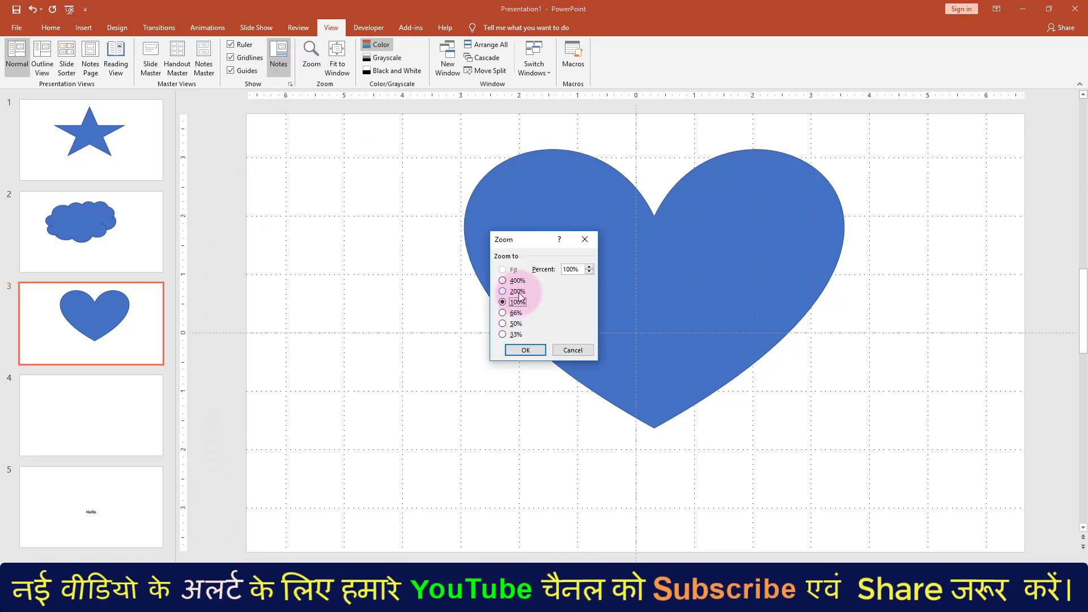
pyautogui.click(518, 349)
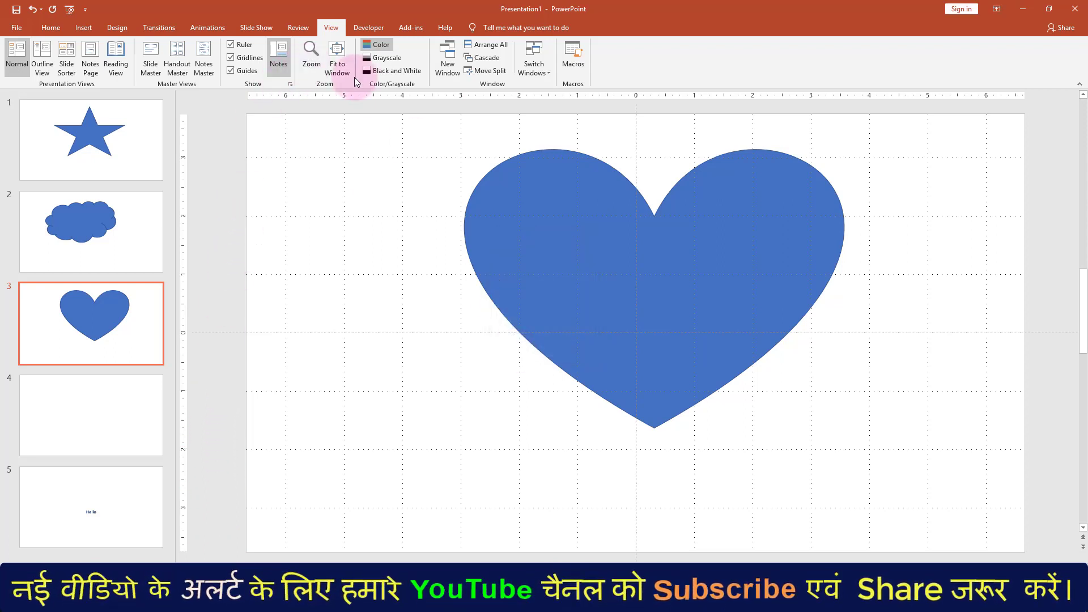
pyautogui.click(311, 57)
pyautogui.click(589, 267)
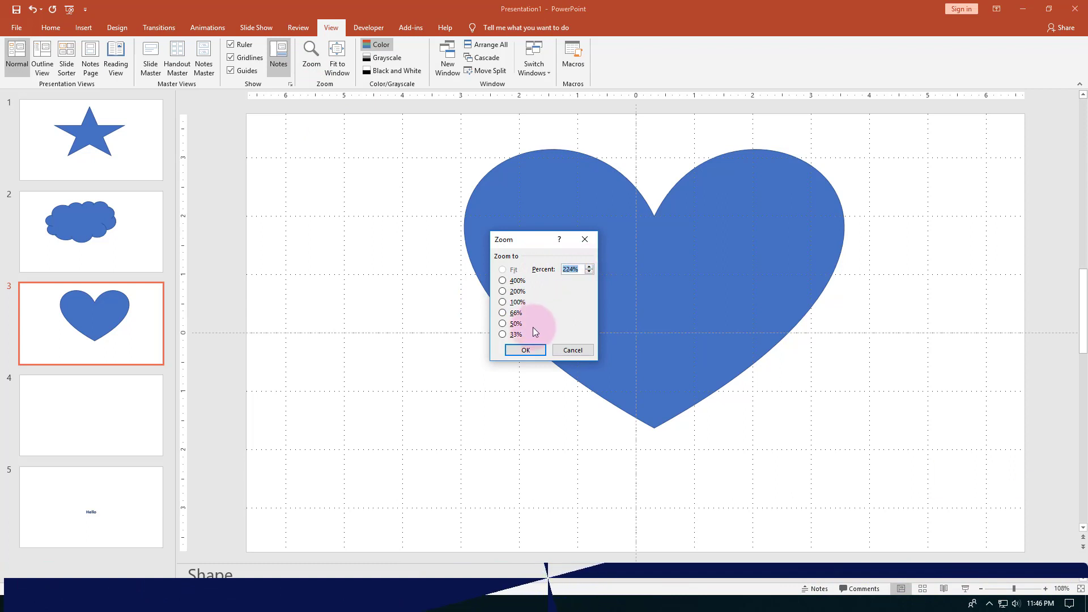
pyautogui.click(525, 350)
# Preview in Grayscale and Black and White, return to colour, and open a New Window
pyautogui.click(365, 58)
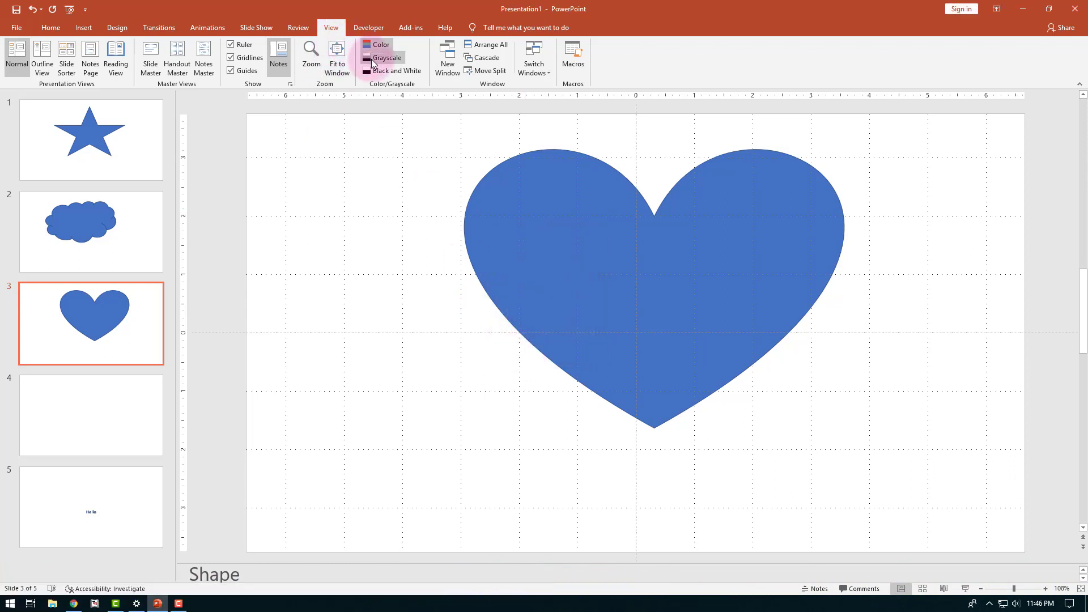
pyautogui.click(337, 60)
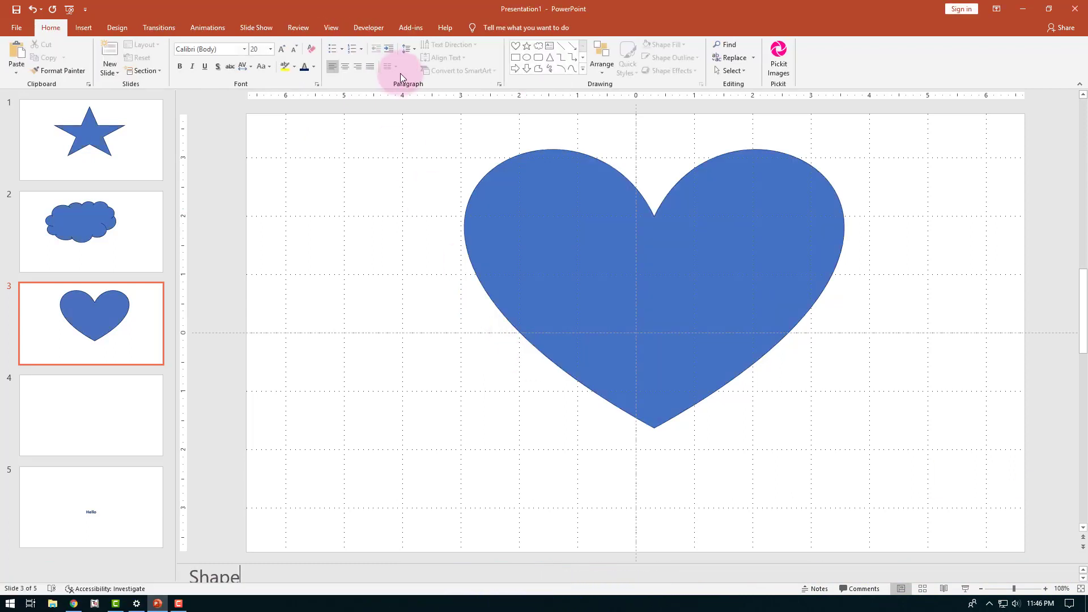
pyautogui.click(327, 29)
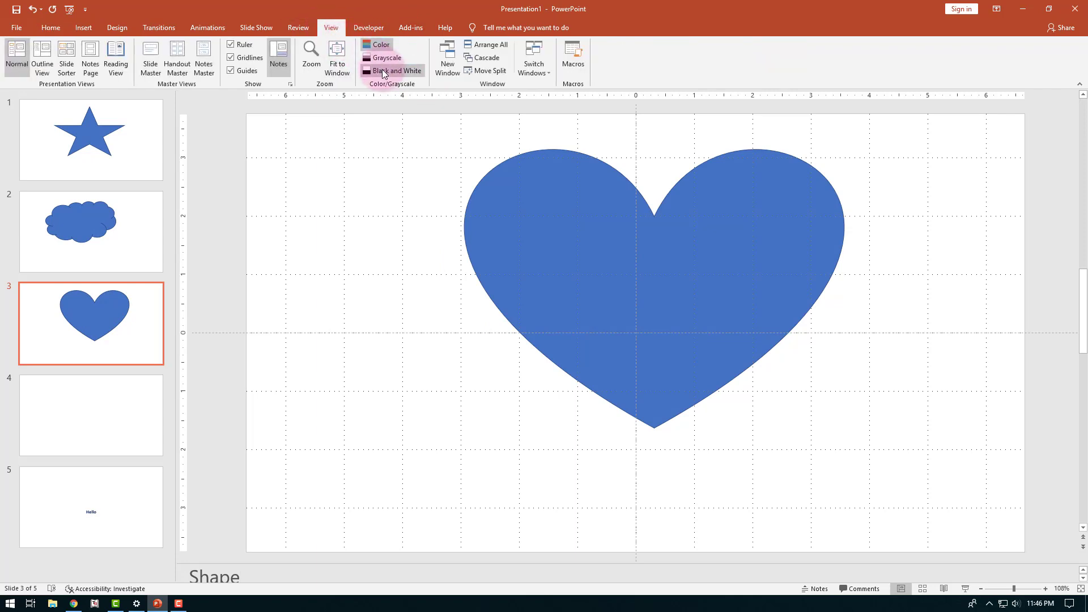
pyautogui.click(382, 71)
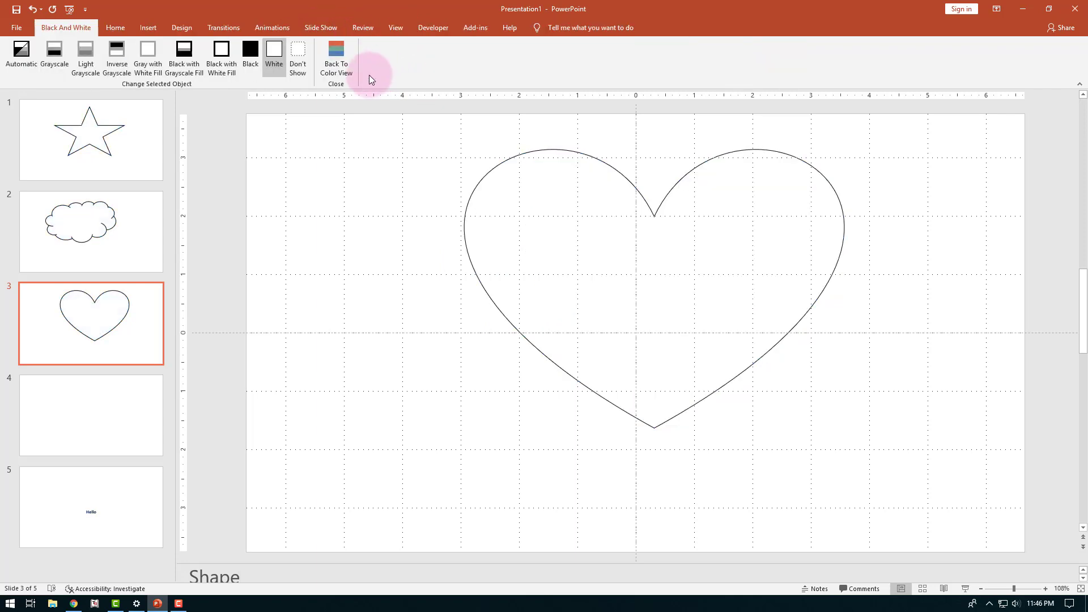
pyautogui.click(333, 63)
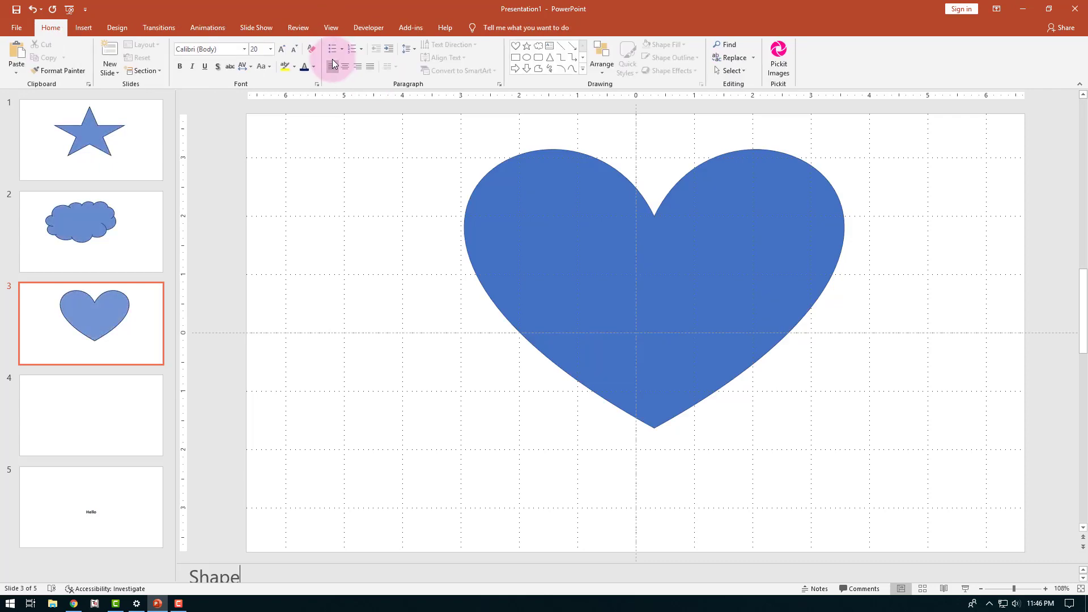
pyautogui.click(322, 22)
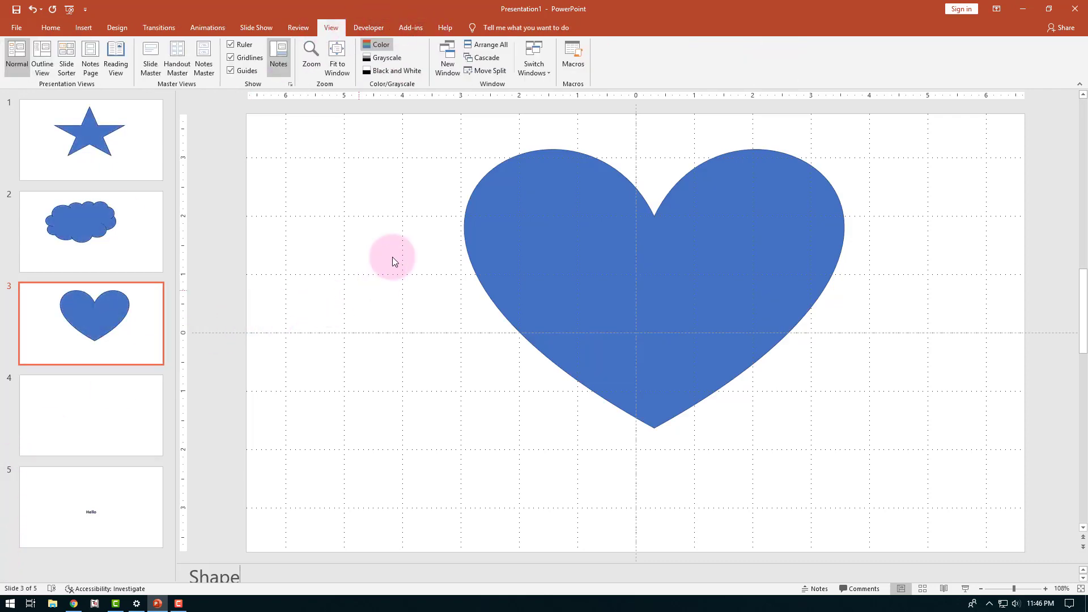
pyautogui.click(448, 57)
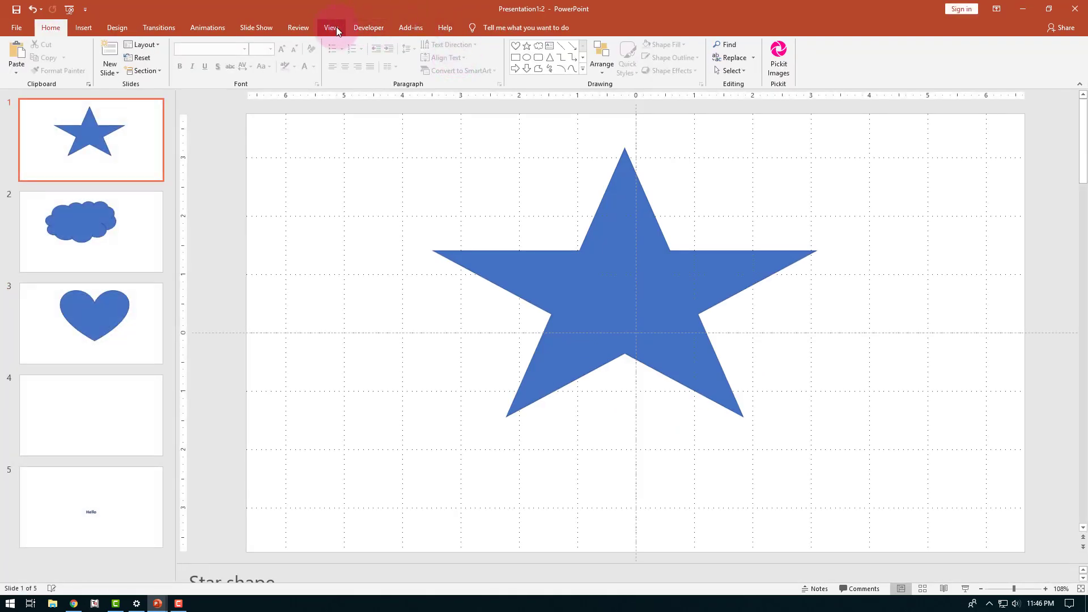
# Arrange both presentation windows side by side, then maximize the Presentation1:2 window
pyautogui.click(331, 27)
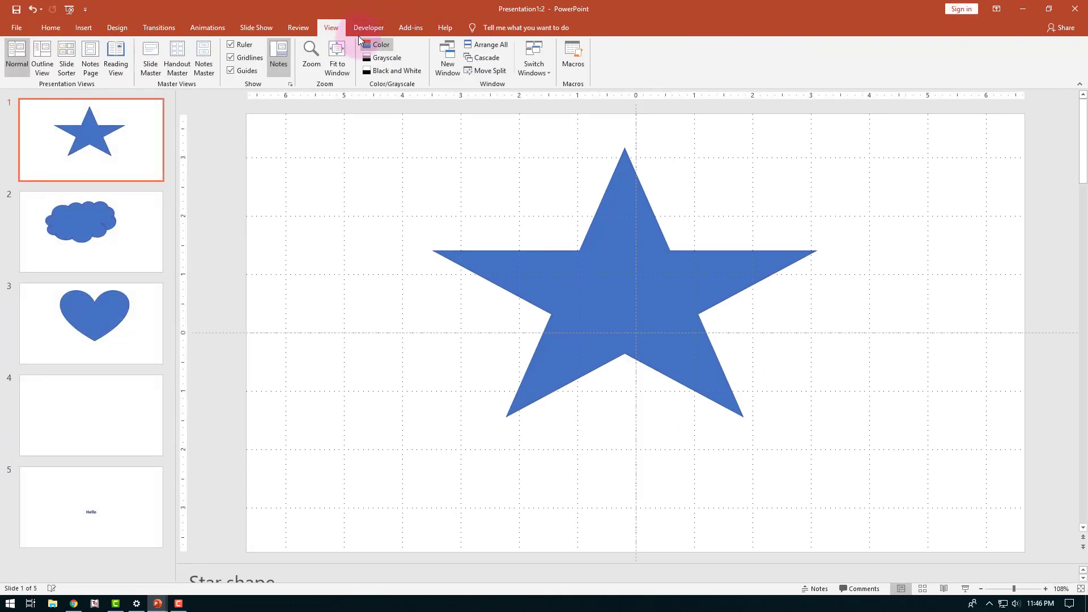
pyautogui.click(495, 49)
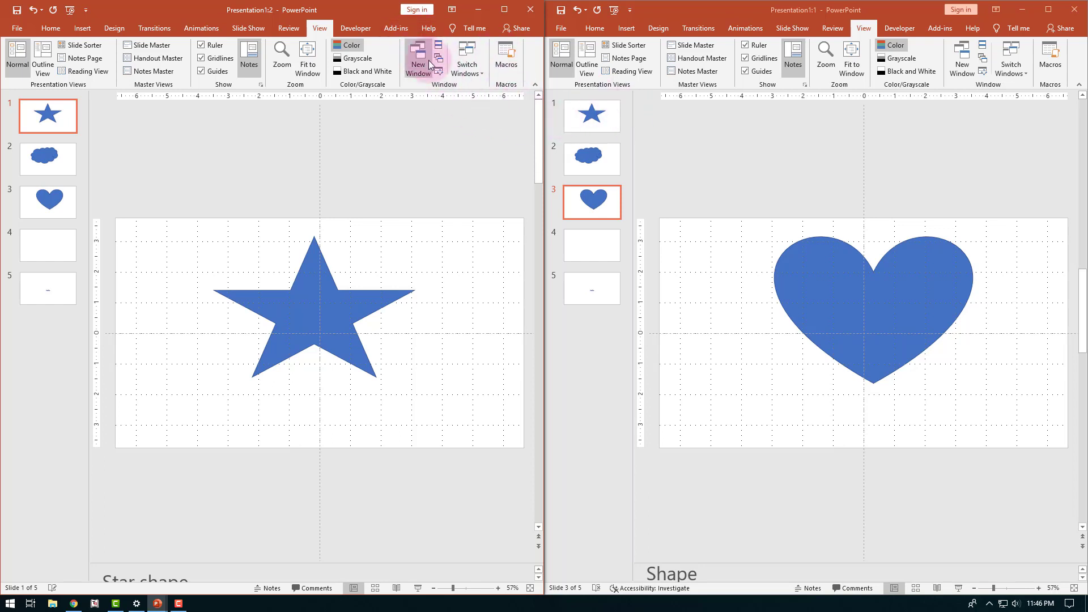
pyautogui.click(467, 66)
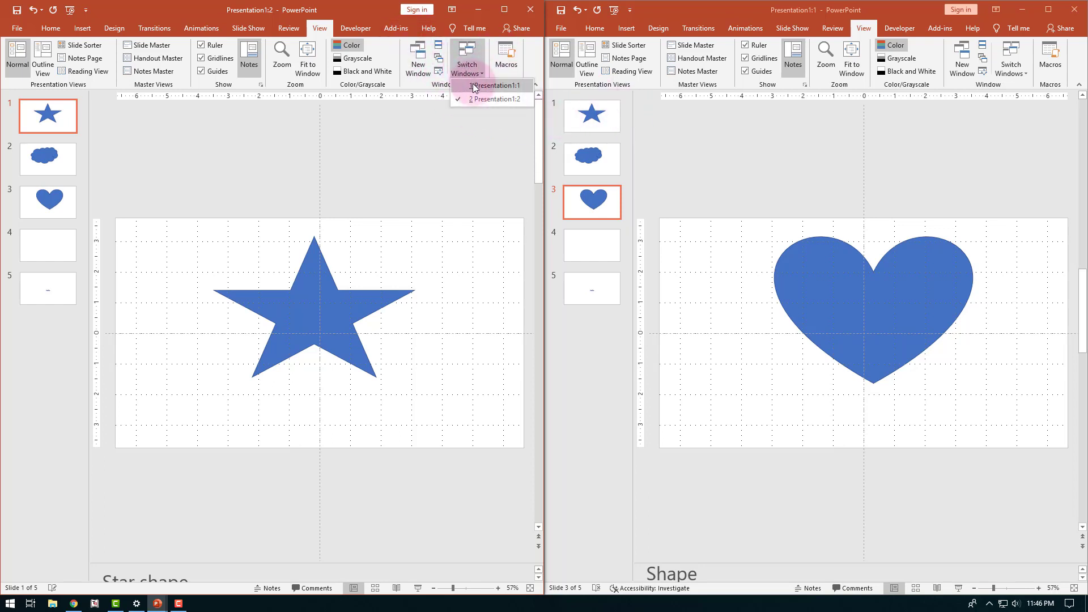
pyautogui.click(487, 85)
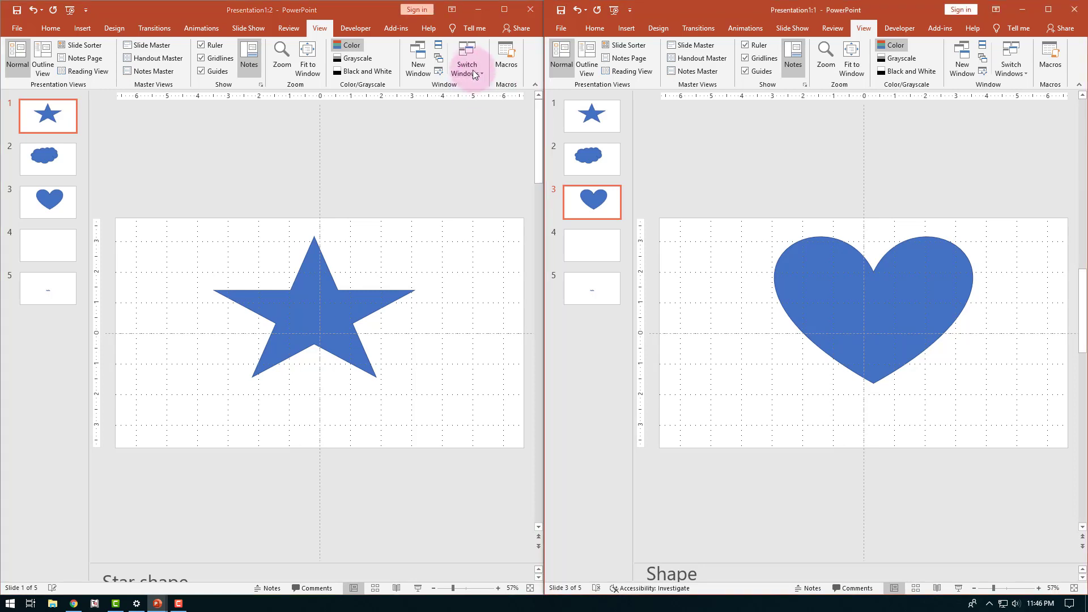
pyautogui.click(501, 11)
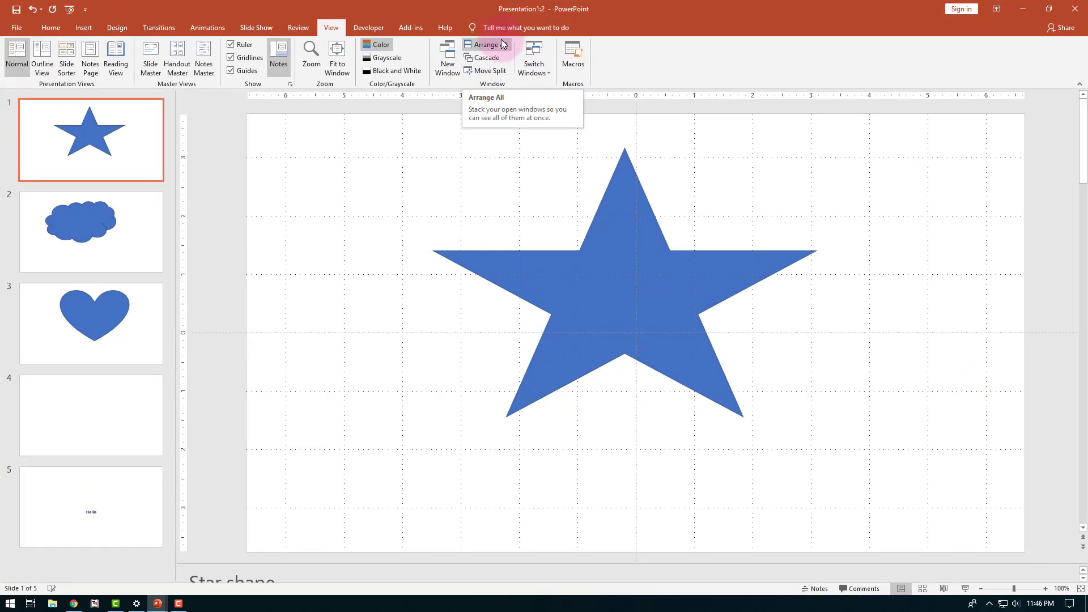
pyautogui.click(522, 67)
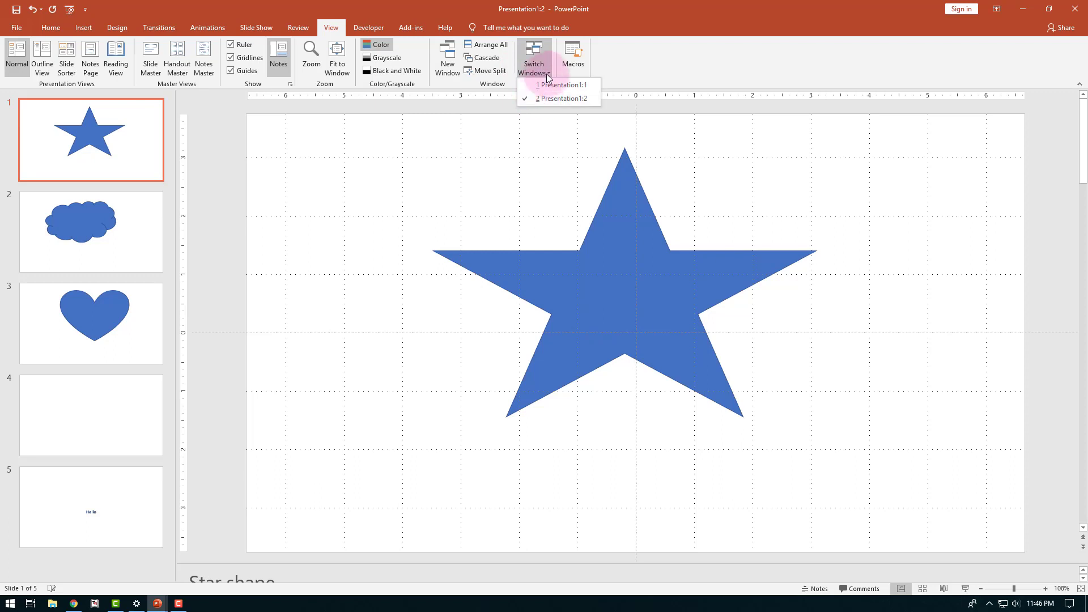
pyautogui.click(506, 117)
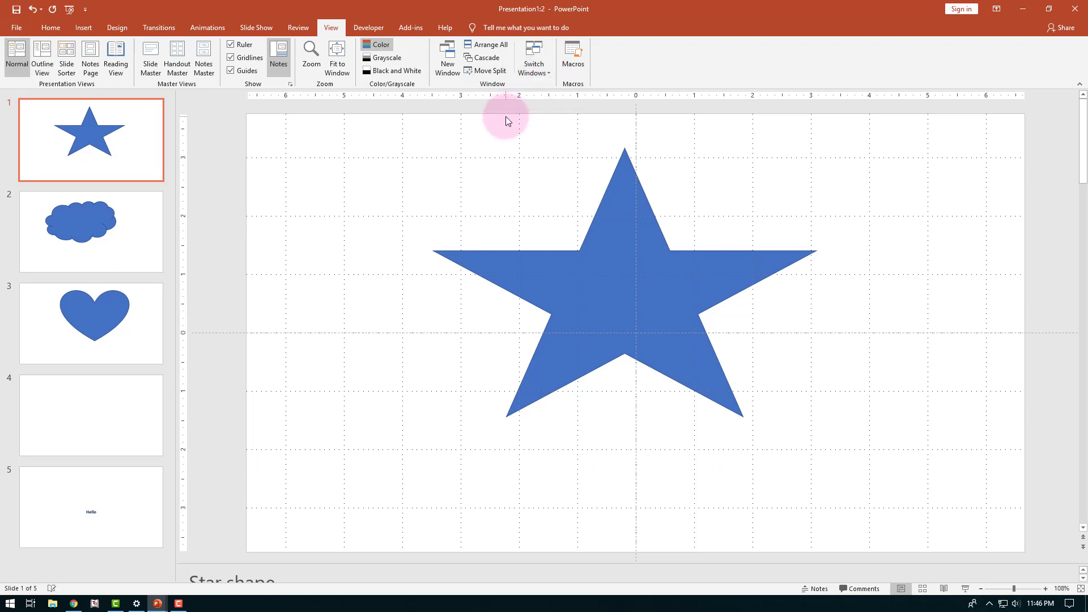
pyautogui.click(497, 74)
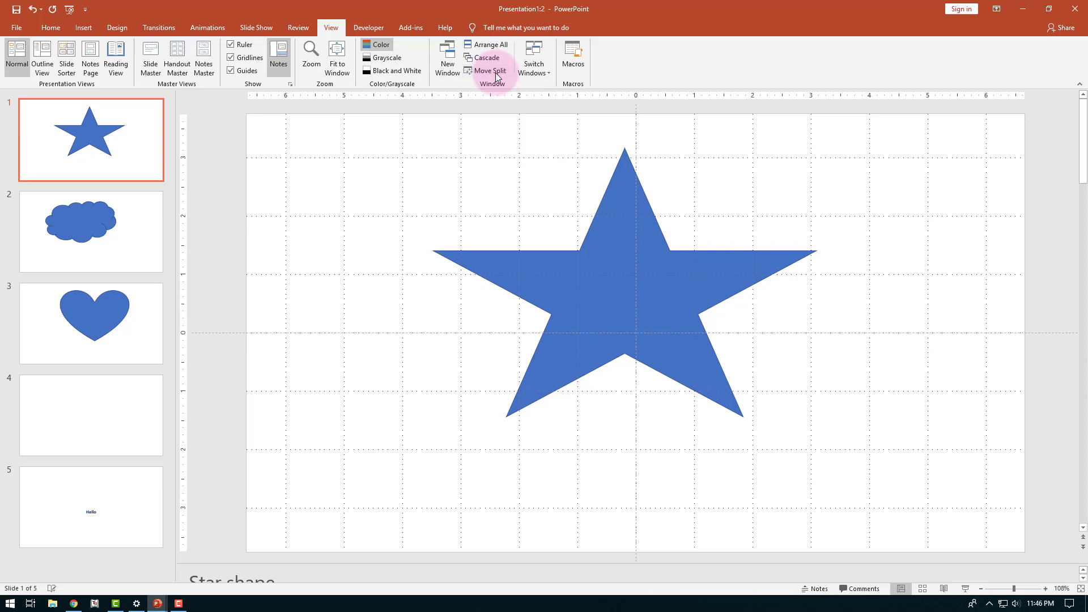
# Narrow the slide thumbnail pane with the arrow keys, then return to the star on slide 1
pyautogui.press('Right')
pyautogui.press('Right')
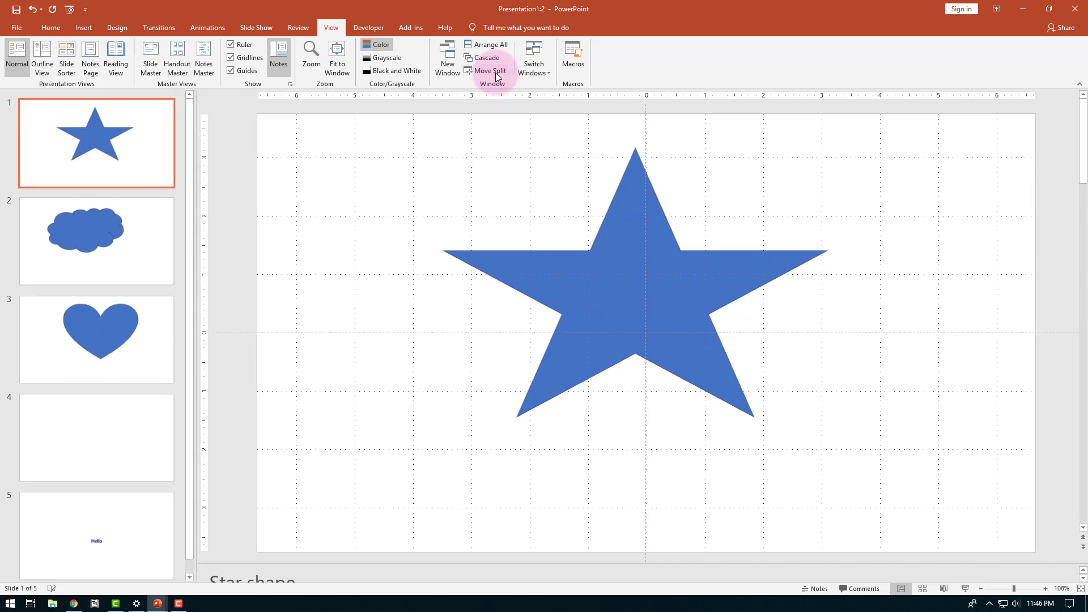
pyautogui.press('Left')
pyautogui.press('Left')
pyautogui.press('Left')
pyautogui.press('Left')
pyautogui.press('Right')
pyautogui.press('Right')
pyautogui.press('Right')
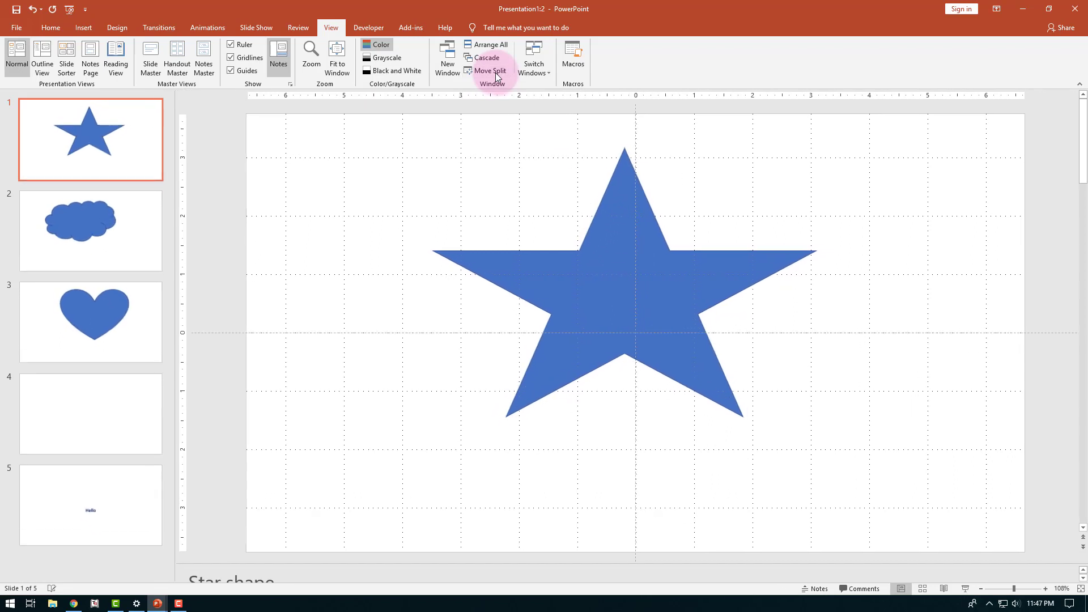
pyautogui.press('Left')
pyautogui.press('Left')
pyautogui.press('Left')
pyautogui.press('Left')
pyautogui.press('Left')
pyautogui.press('Left')
pyautogui.press('Left')
pyautogui.press('Left')
pyautogui.press('Left')
pyautogui.press('Left')
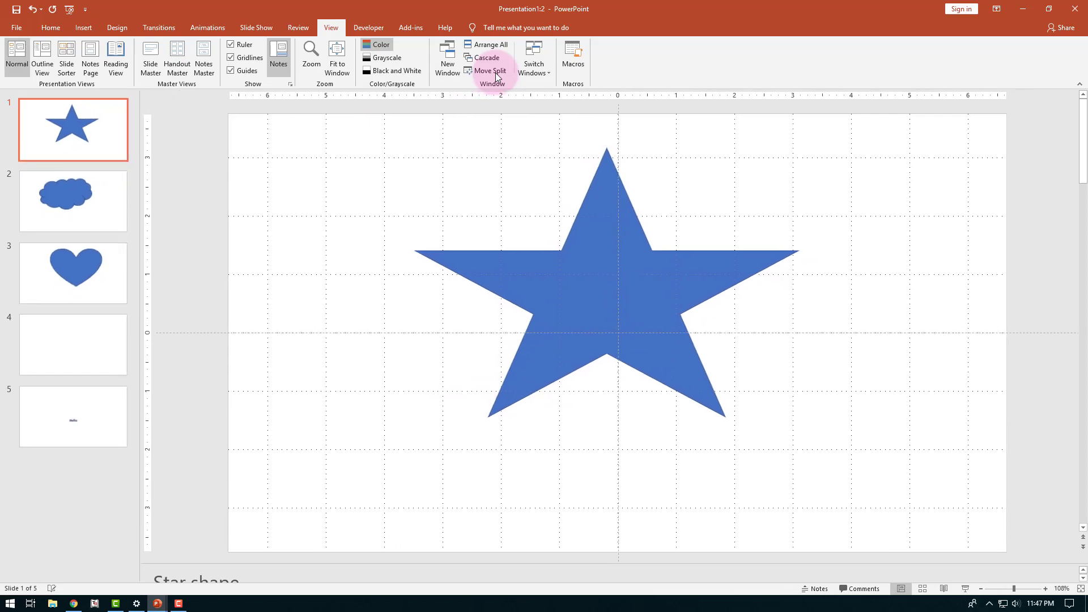
pyautogui.press('Left')
pyautogui.press('Left')
pyautogui.press('Left')
pyautogui.press('Left')
pyautogui.press('Left')
pyautogui.press('Left')
pyautogui.press('Left')
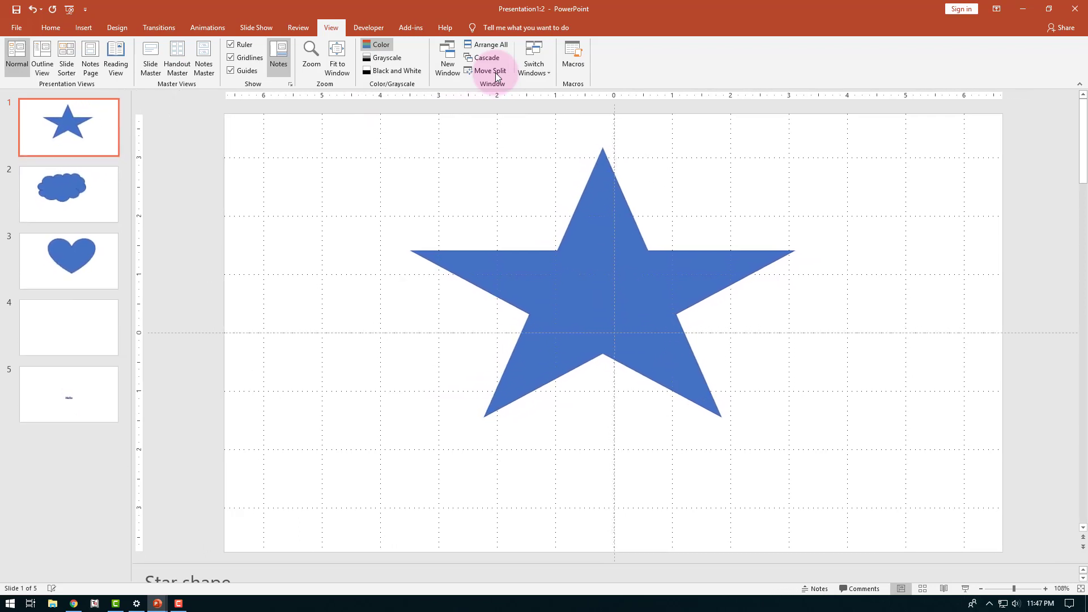
pyautogui.press('Right')
pyautogui.press('Right')
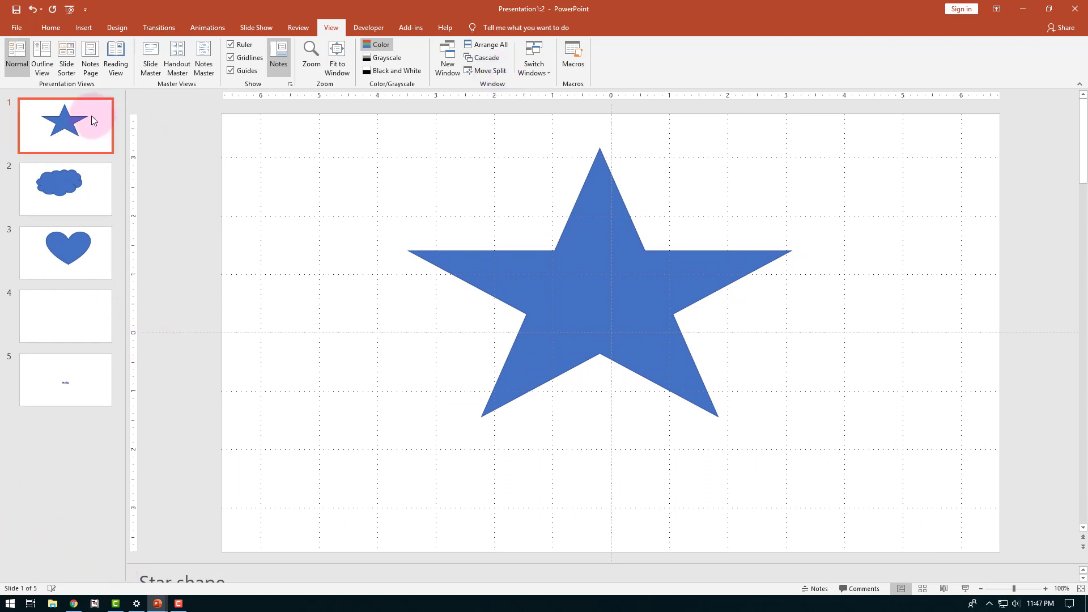
pyautogui.click(67, 192)
pyautogui.click(77, 129)
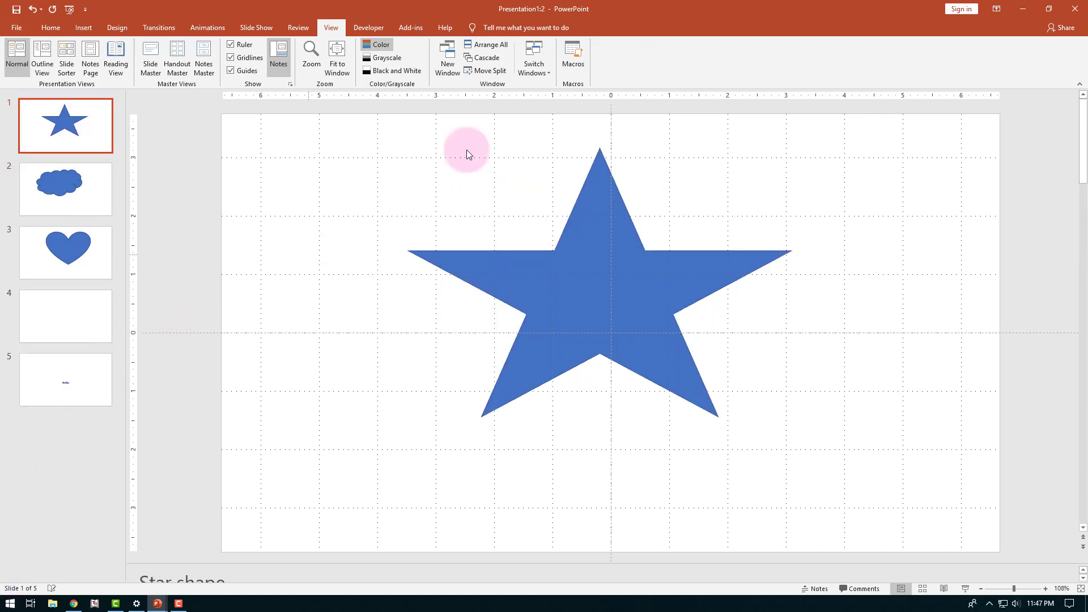
# Create the Star macro and give it the line msgbox("This is Start Shape")
pyautogui.click(580, 63)
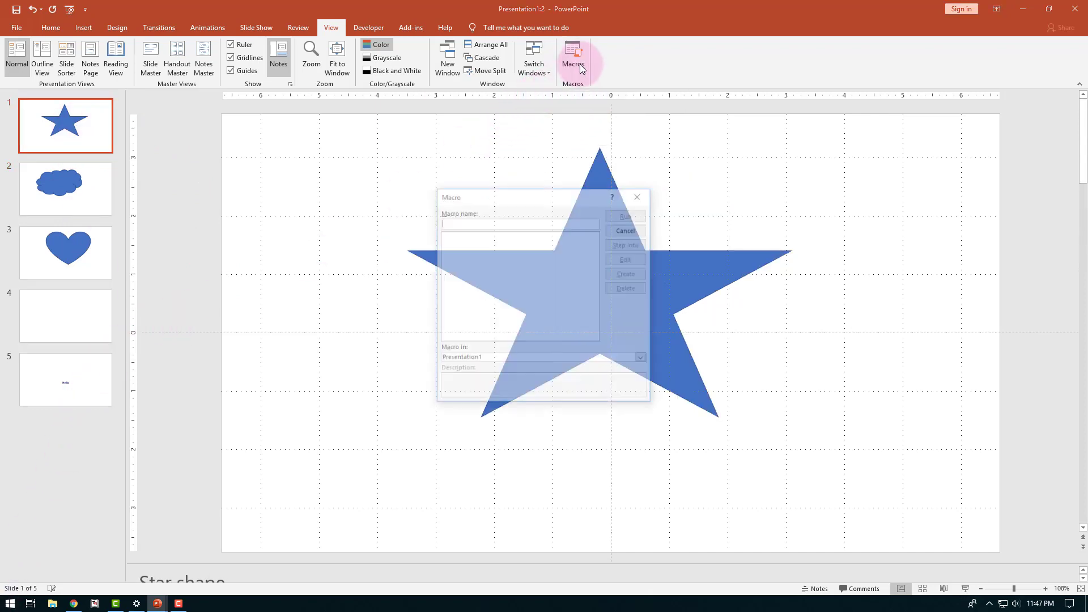
pyautogui.write('Start')
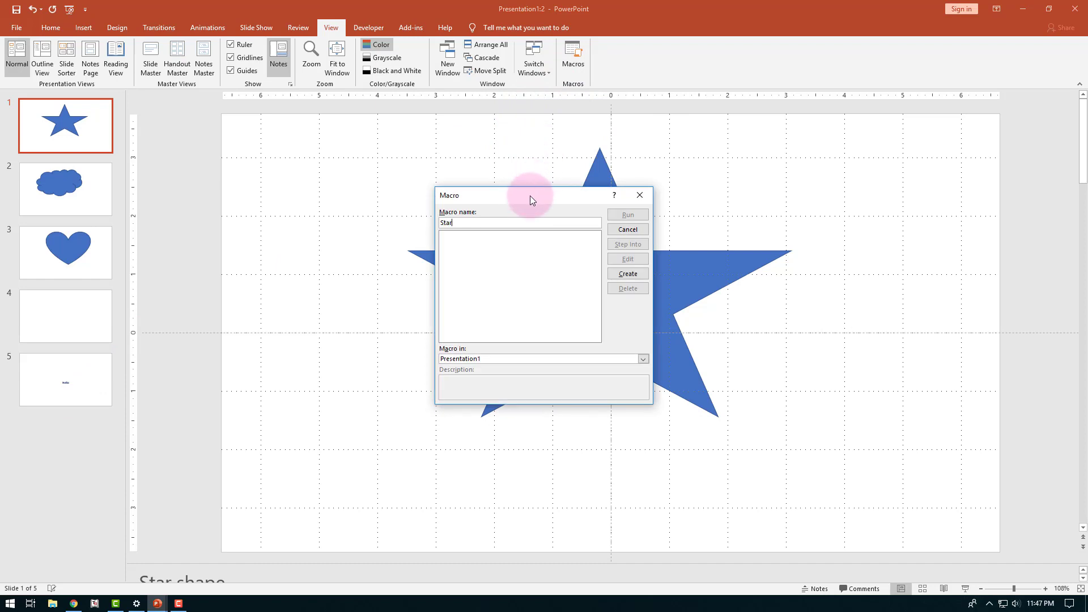
pyautogui.click(628, 274)
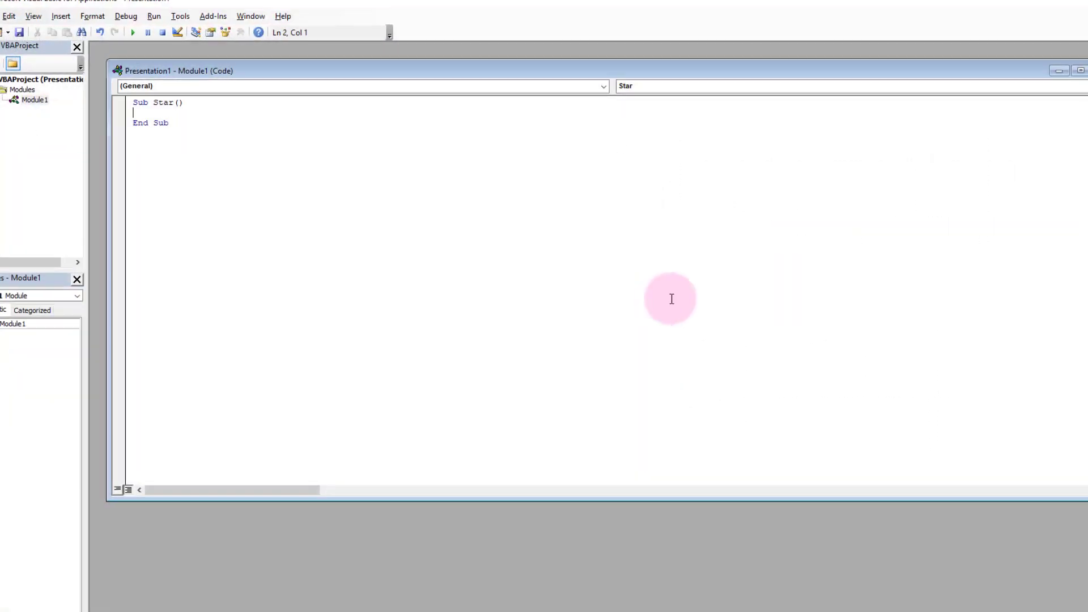
pyautogui.write('msgbox')
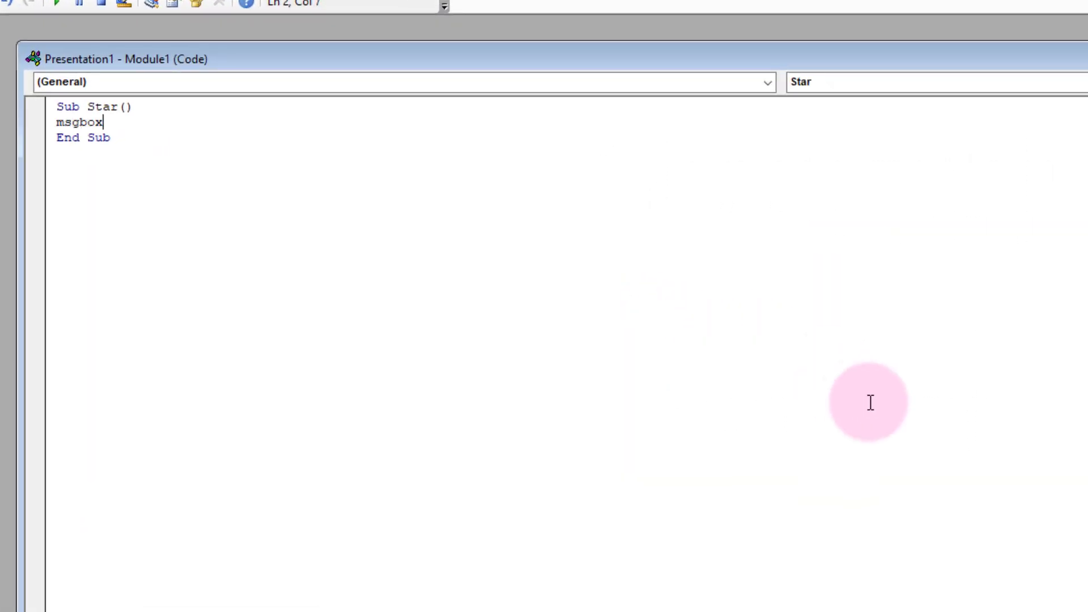
pyautogui.write('(')
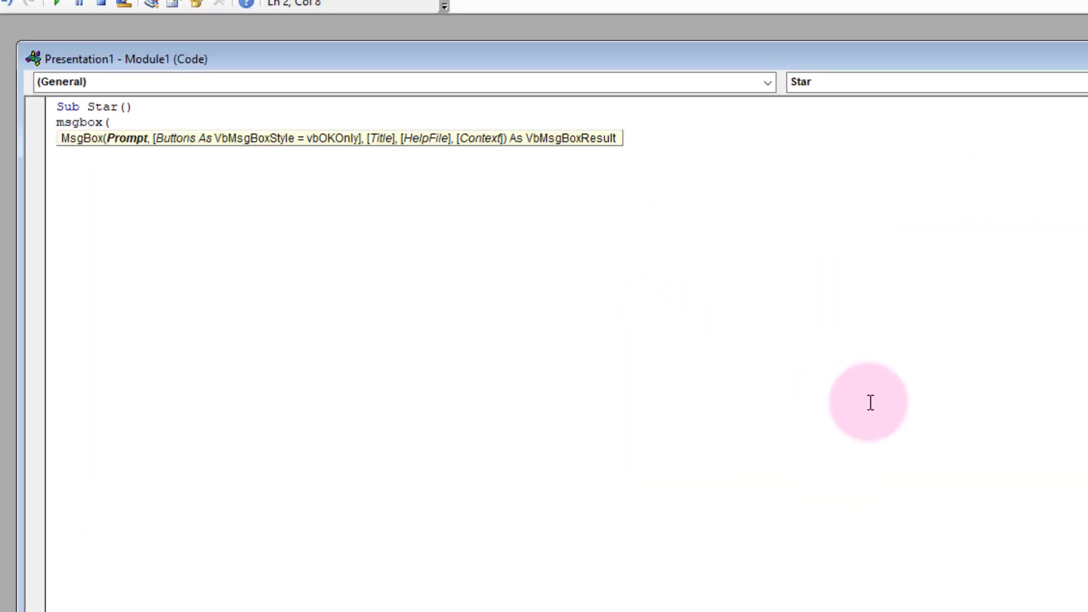
pyautogui.write('"This is Start Shape')
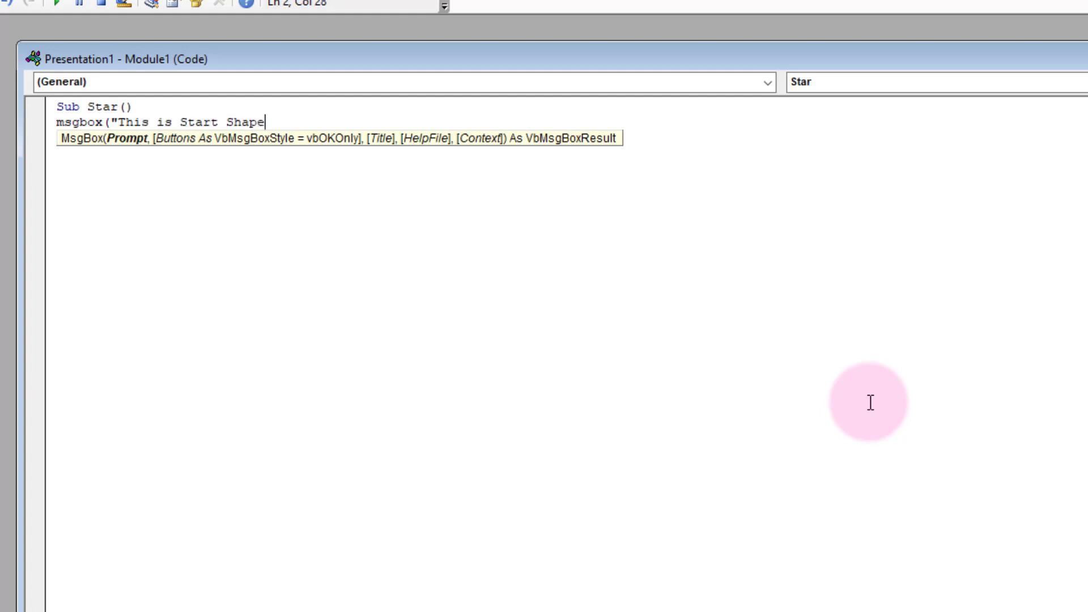
pyautogui.write('")')
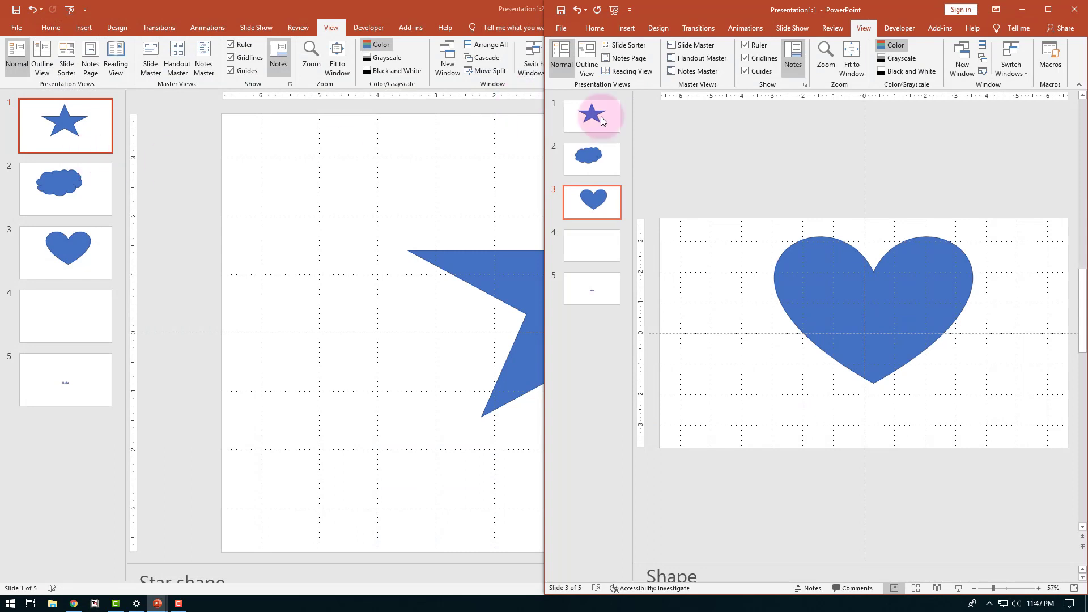
# Back on the star slide, hide the ruler and gridlines
pyautogui.click(454, 7)
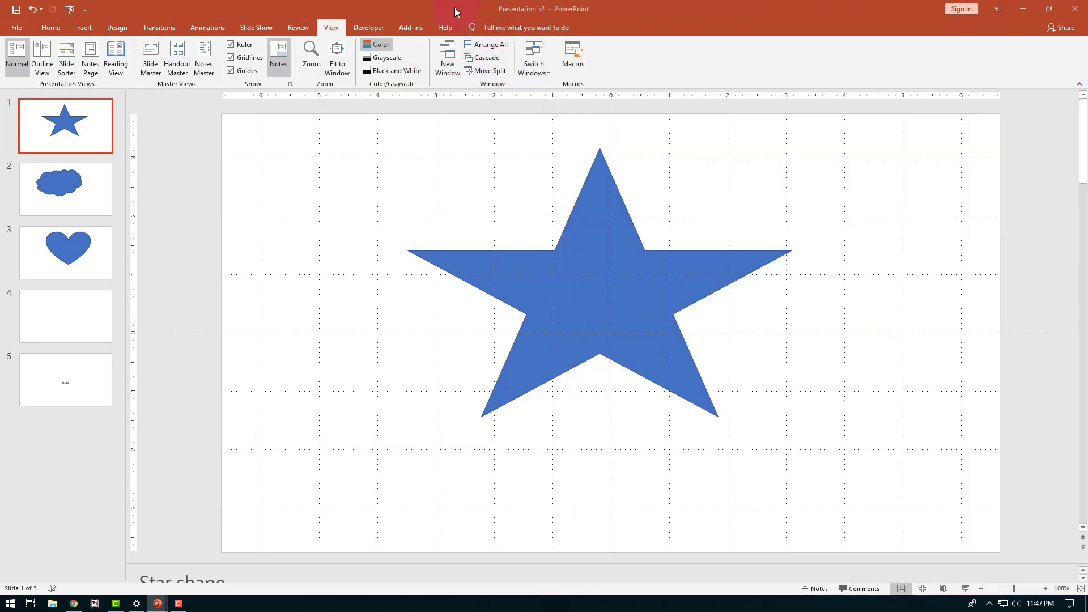
pyautogui.click(538, 262)
pyautogui.click(239, 47)
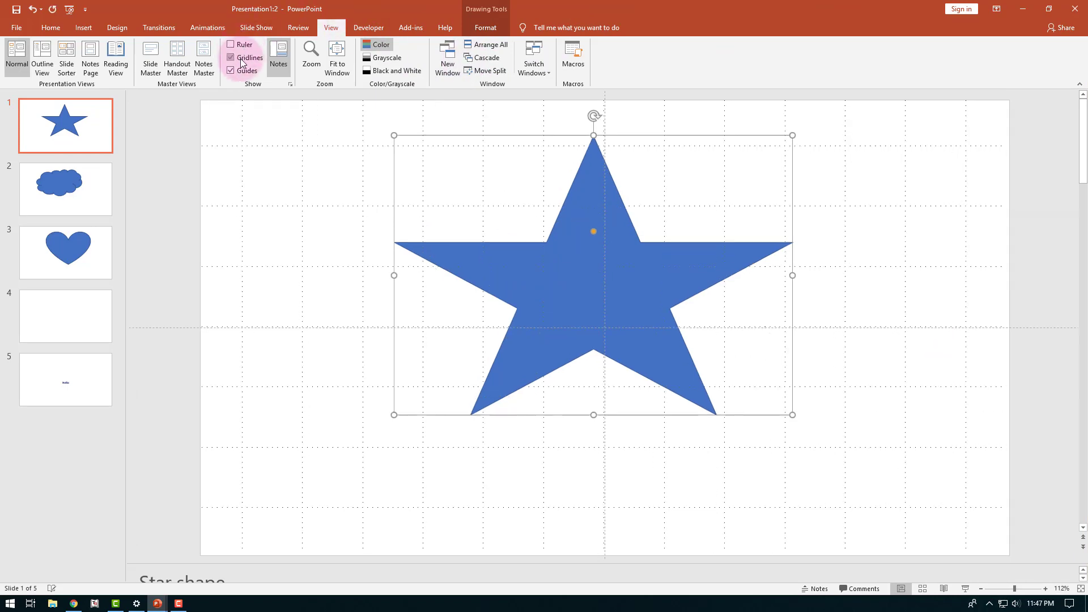
pyautogui.click(241, 58)
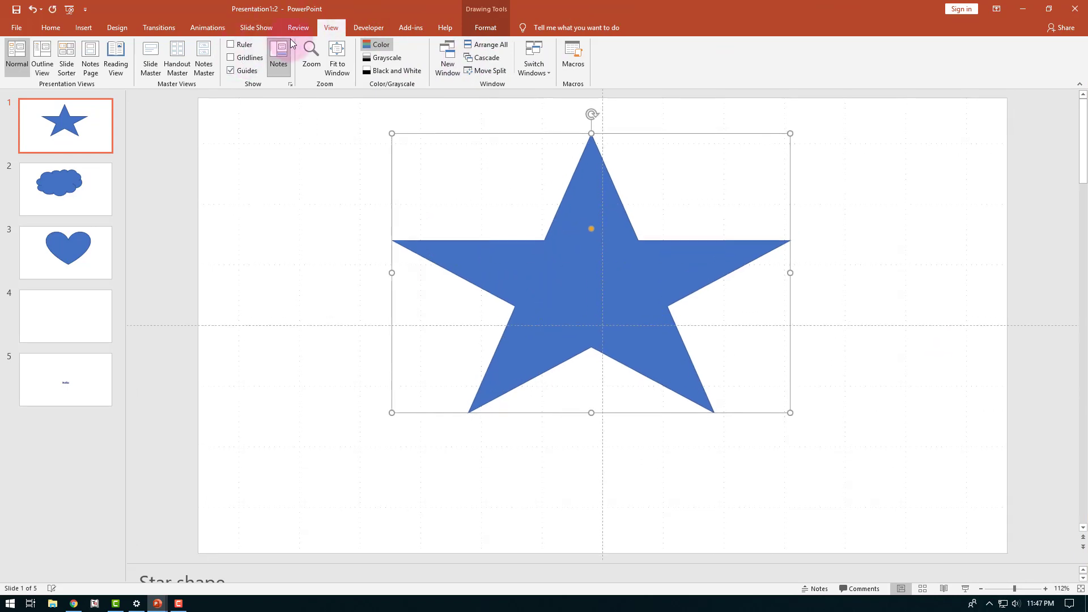
# Run the Star macro from the Macros list to test it, then hide the guides
pyautogui.click(570, 56)
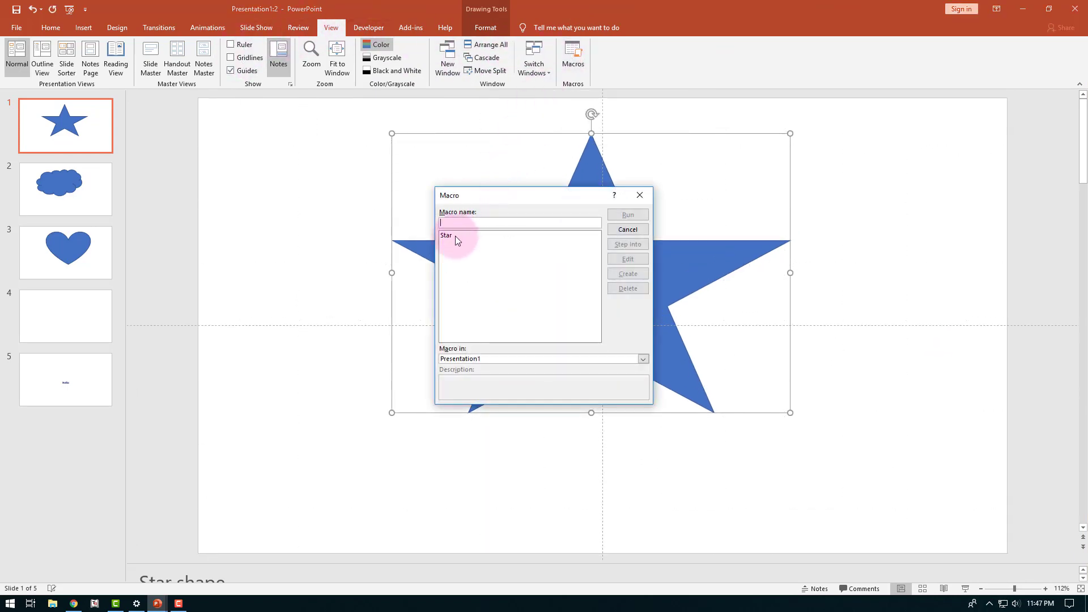
pyautogui.click(455, 236)
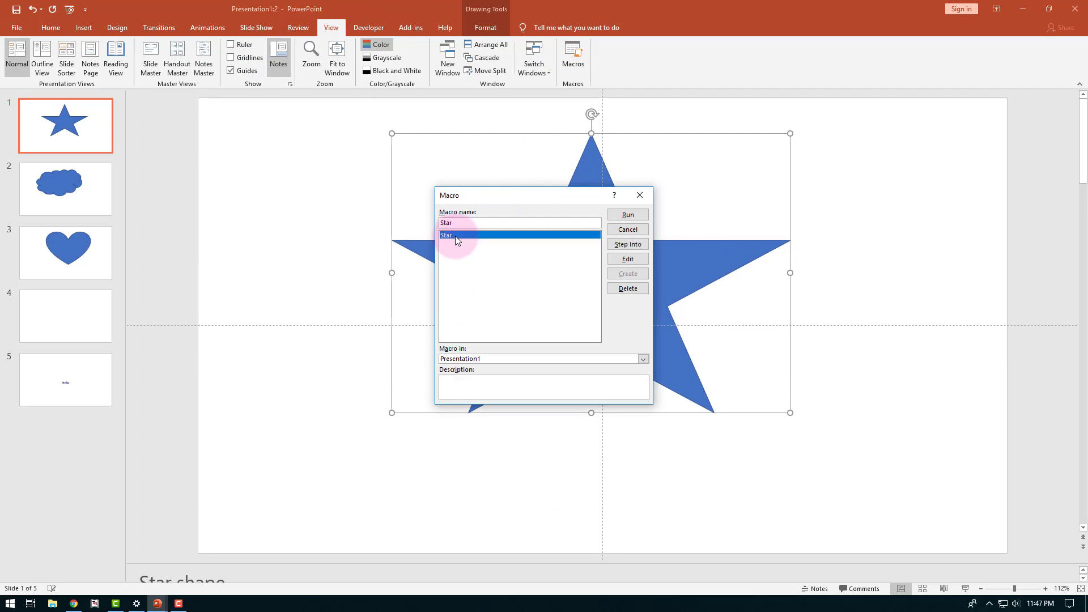
pyautogui.doubleClick(457, 233)
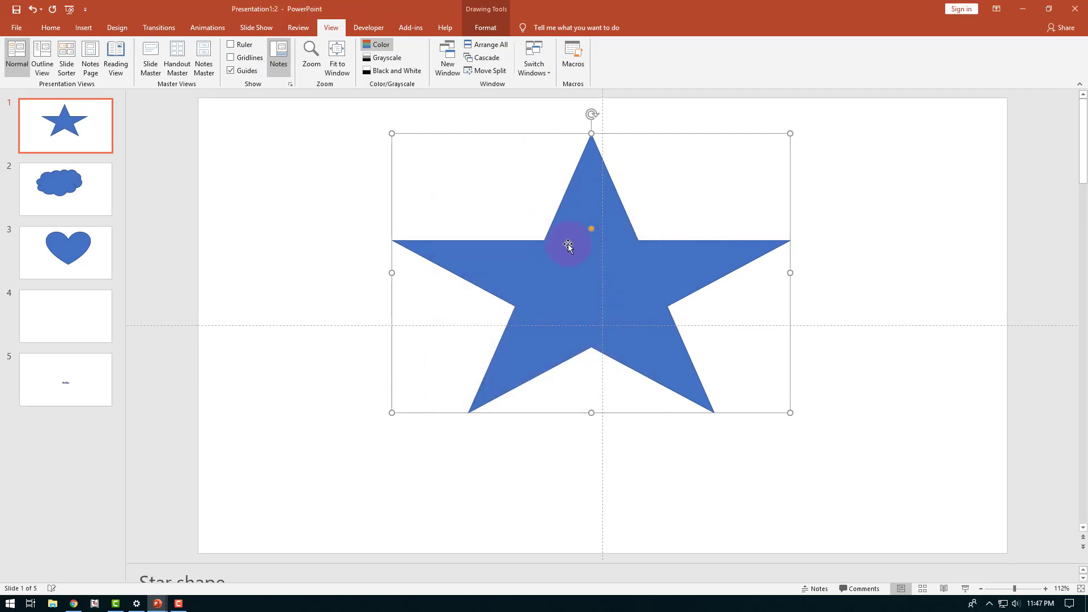
pyautogui.click(232, 70)
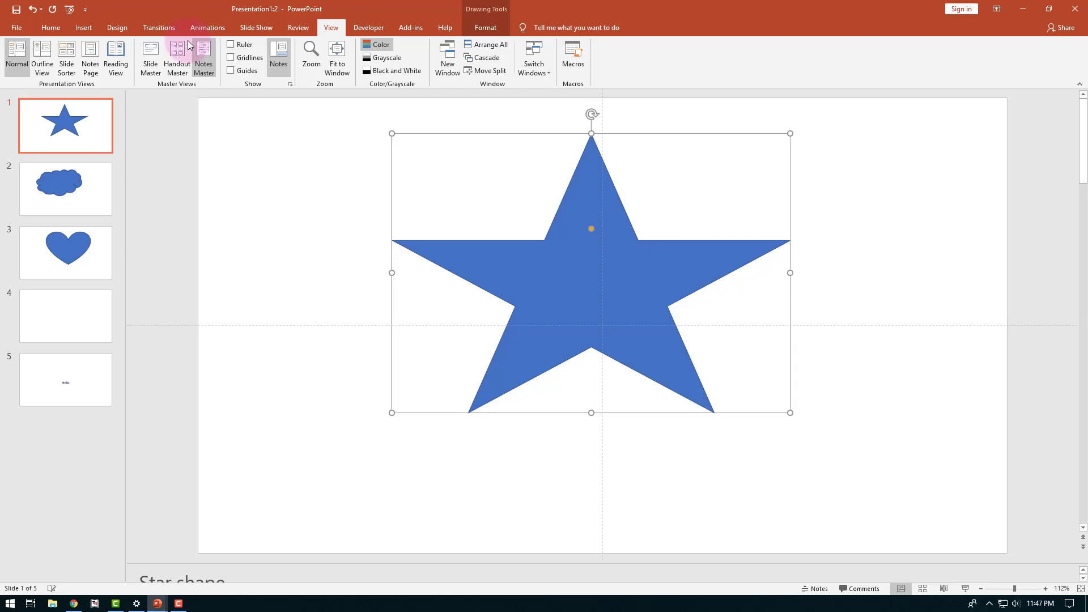
# Give the star a mouse-click action that runs the Star macro
pyautogui.click(84, 30)
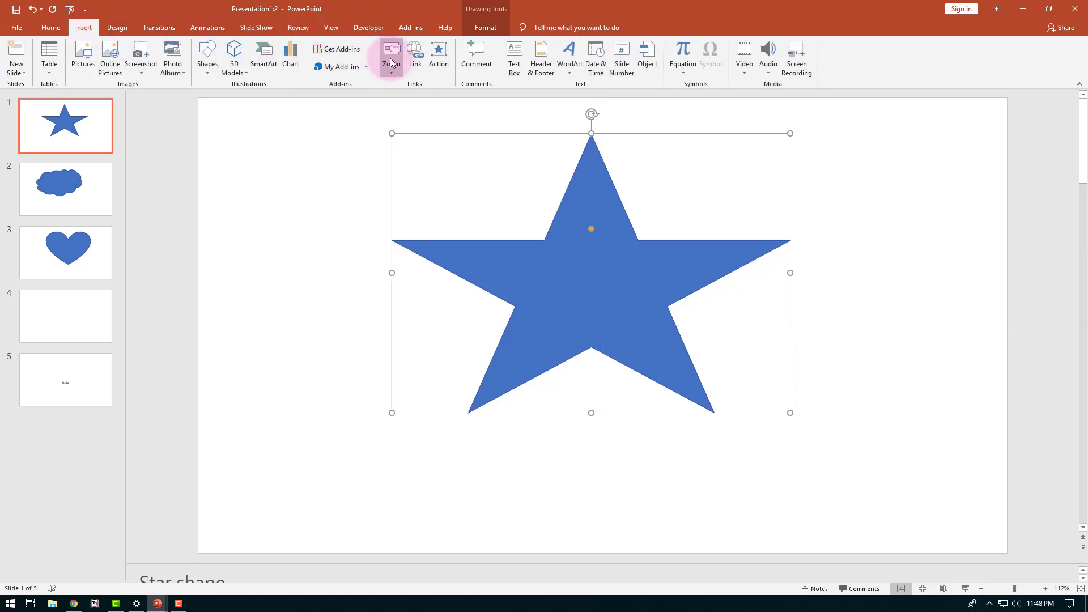
pyautogui.click(434, 66)
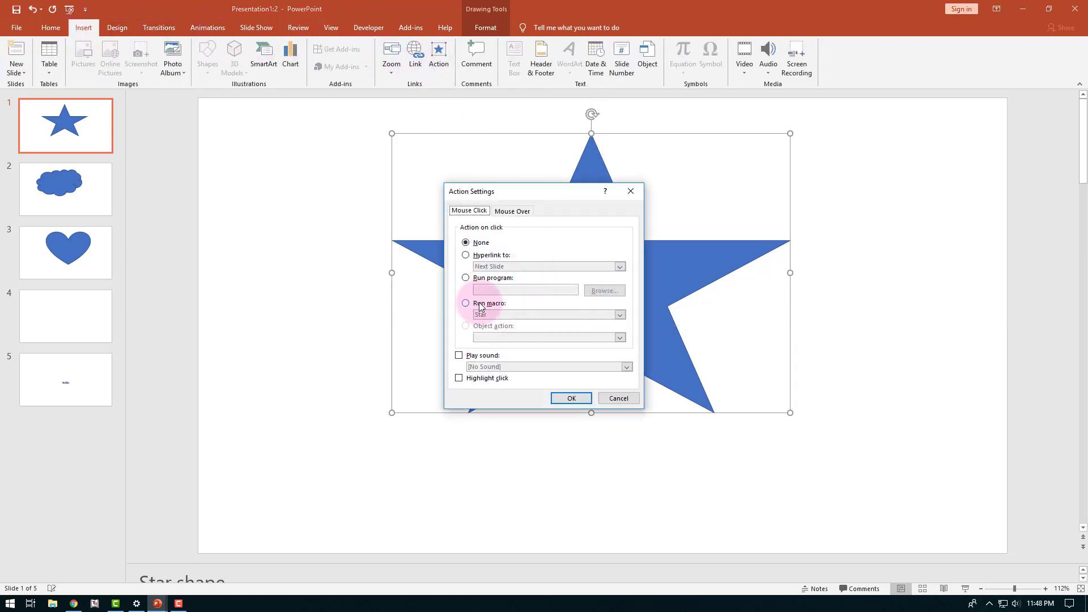
pyautogui.click(479, 306)
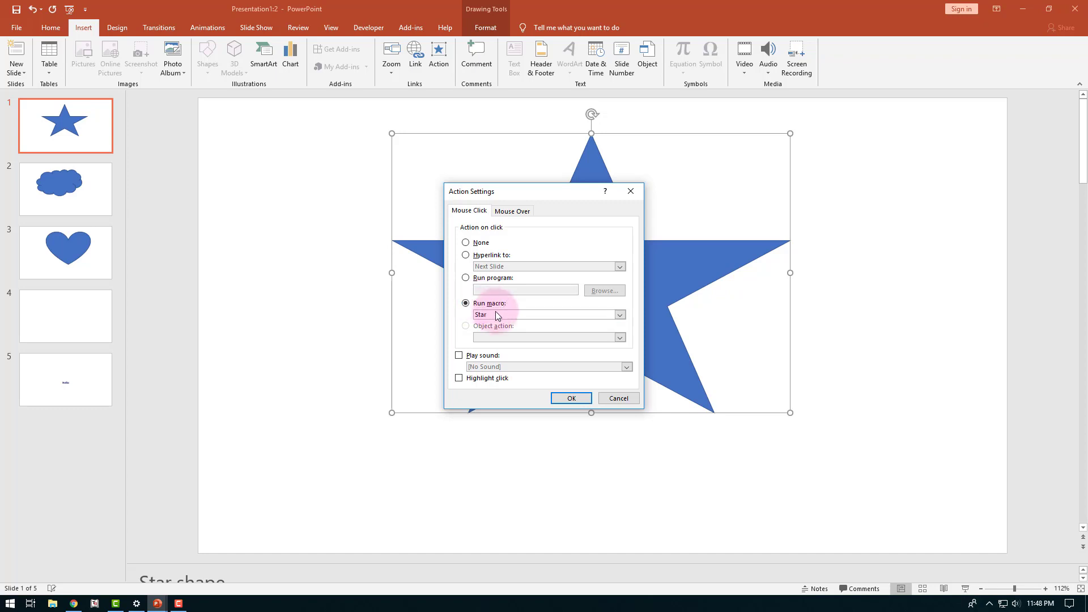
pyautogui.click(558, 398)
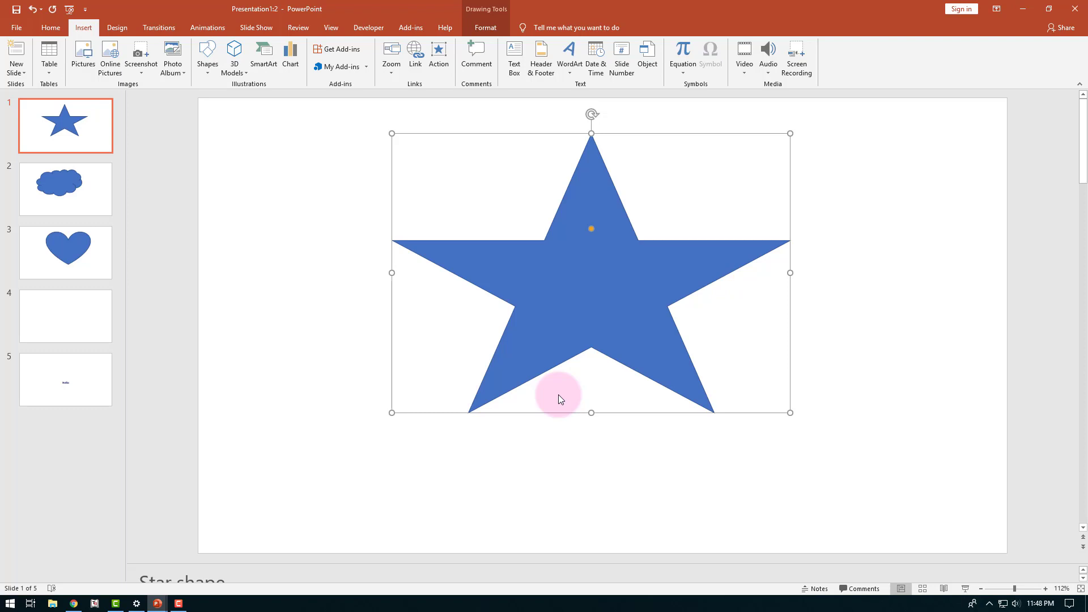
pyautogui.press('F5')
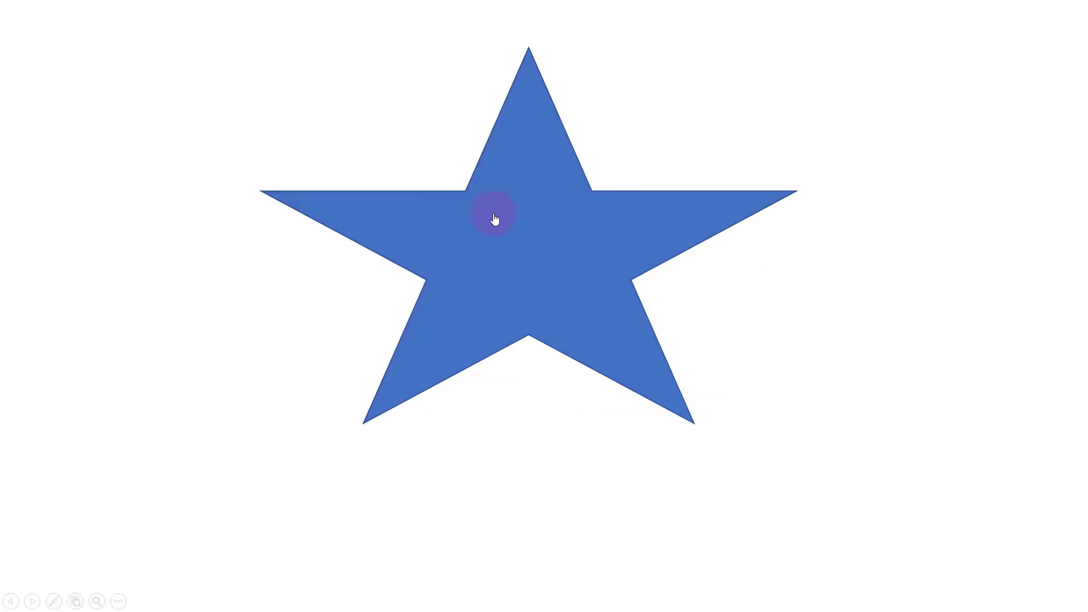
pyautogui.click(508, 229)
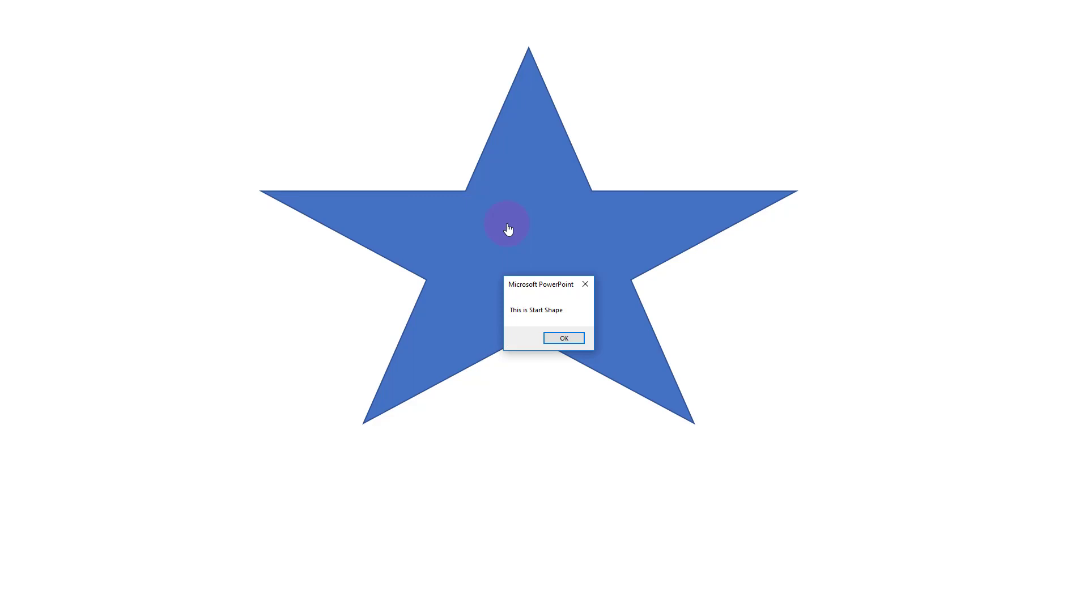
pyautogui.press('Return')
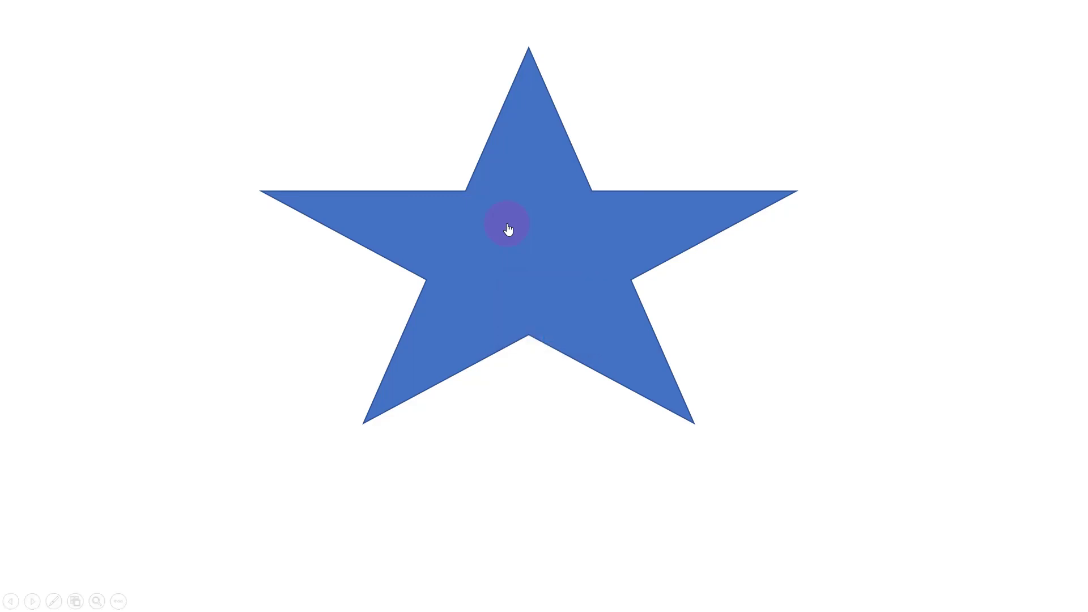
pyautogui.press('Escape')
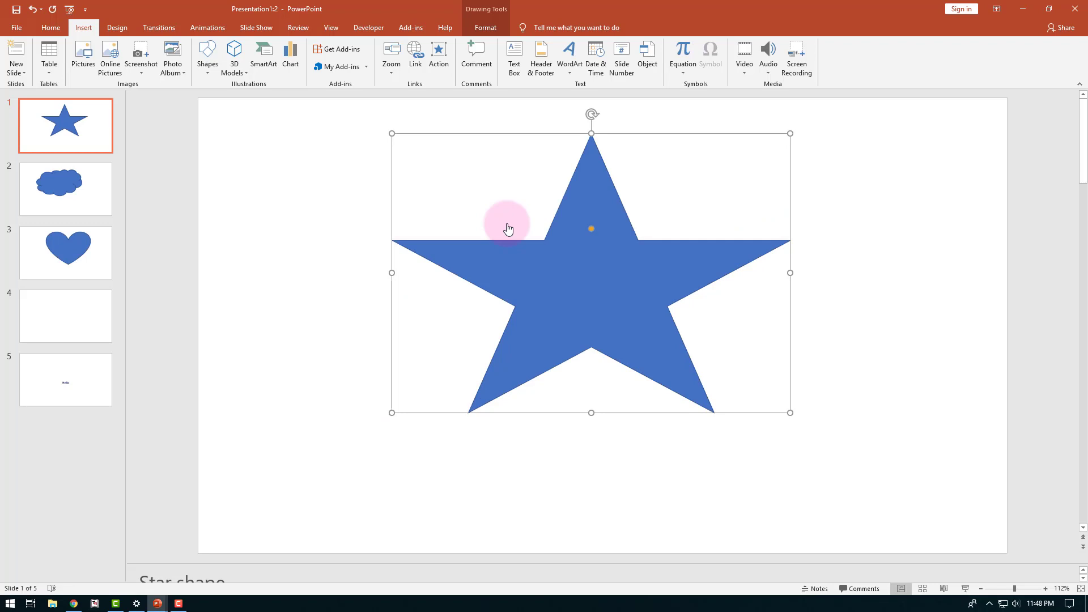
# Switch the ribbon to the View tab
pyautogui.click(331, 29)
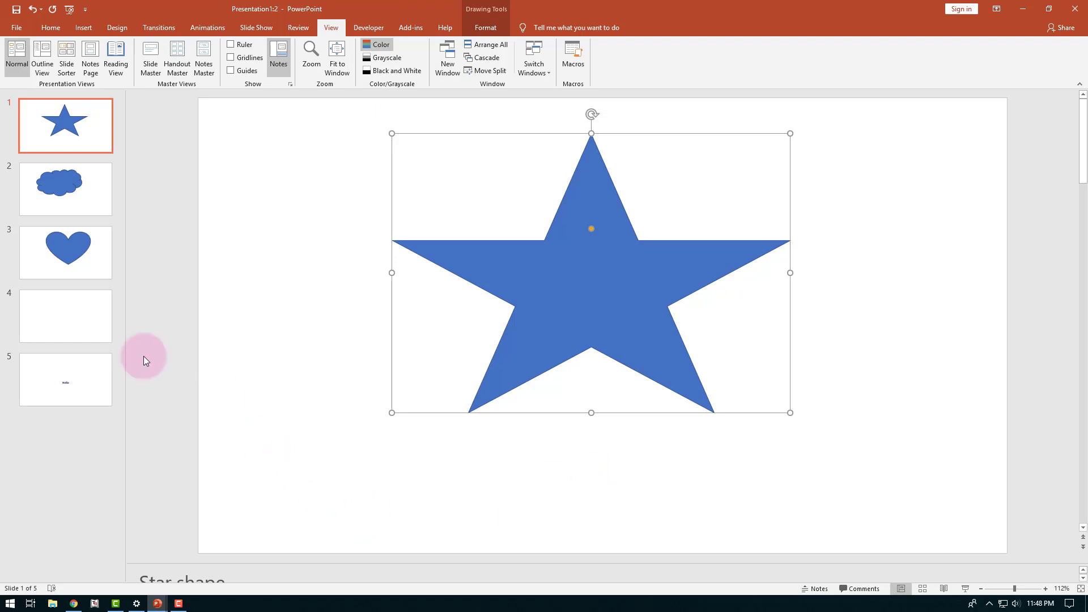
pyautogui.click(52, 29)
pyautogui.click(83, 28)
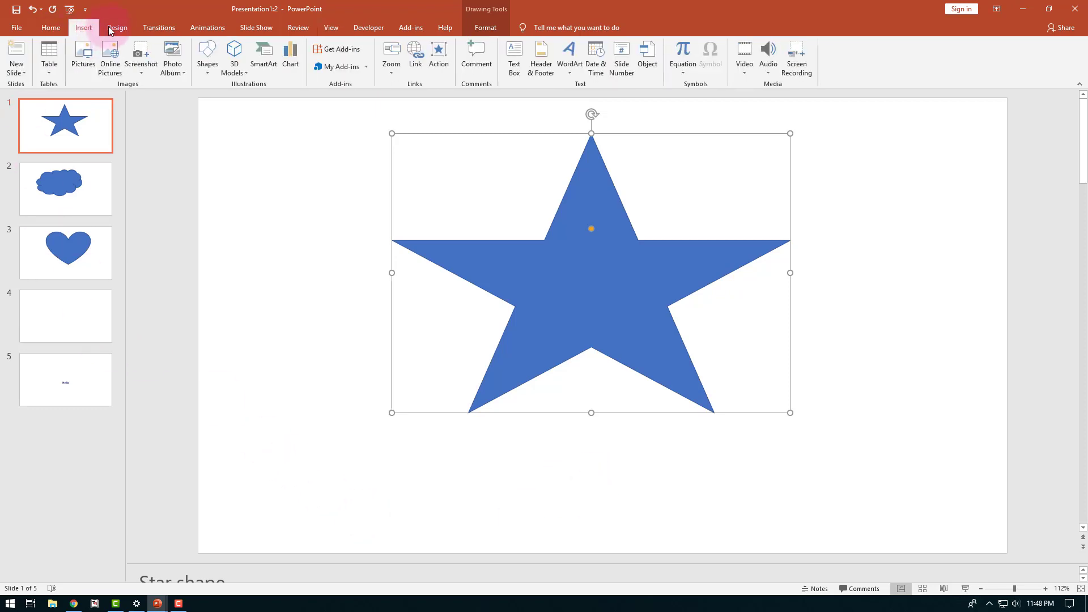
pyautogui.click(115, 27)
pyautogui.click(159, 27)
pyautogui.click(221, 29)
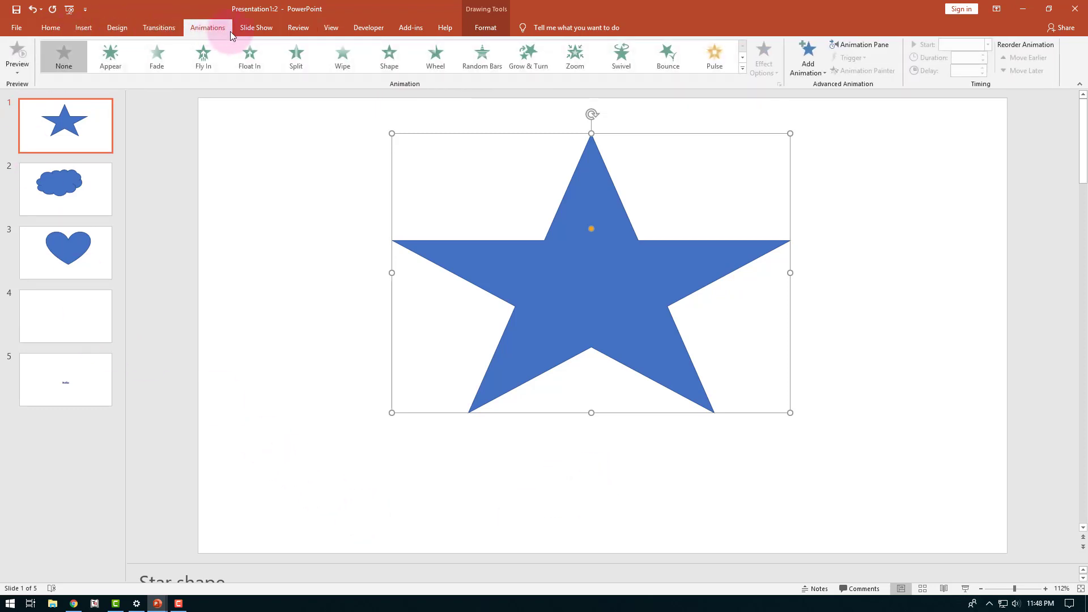
pyautogui.click(256, 27)
pyautogui.click(298, 28)
pyautogui.click(331, 27)
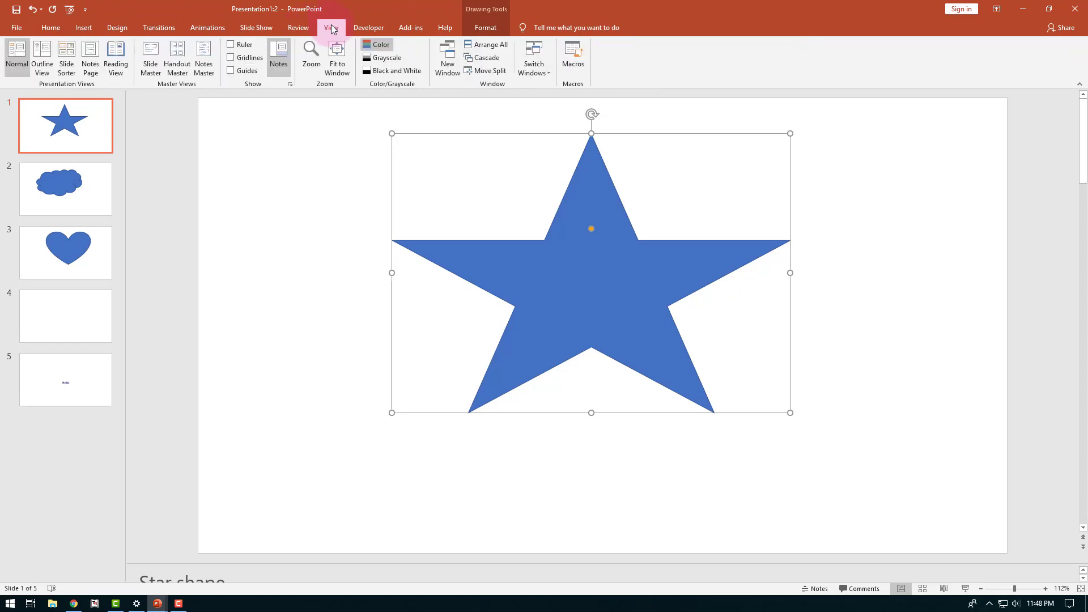
pyautogui.click(298, 28)
pyautogui.click(260, 27)
pyautogui.click(199, 27)
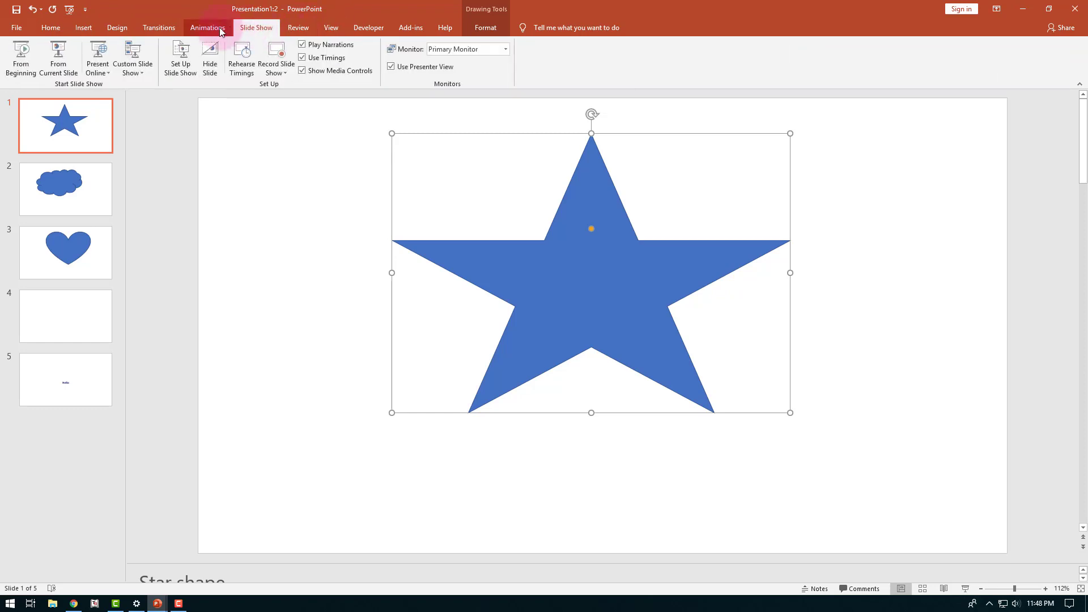
pyautogui.click(168, 29)
pyautogui.click(120, 29)
pyautogui.click(90, 32)
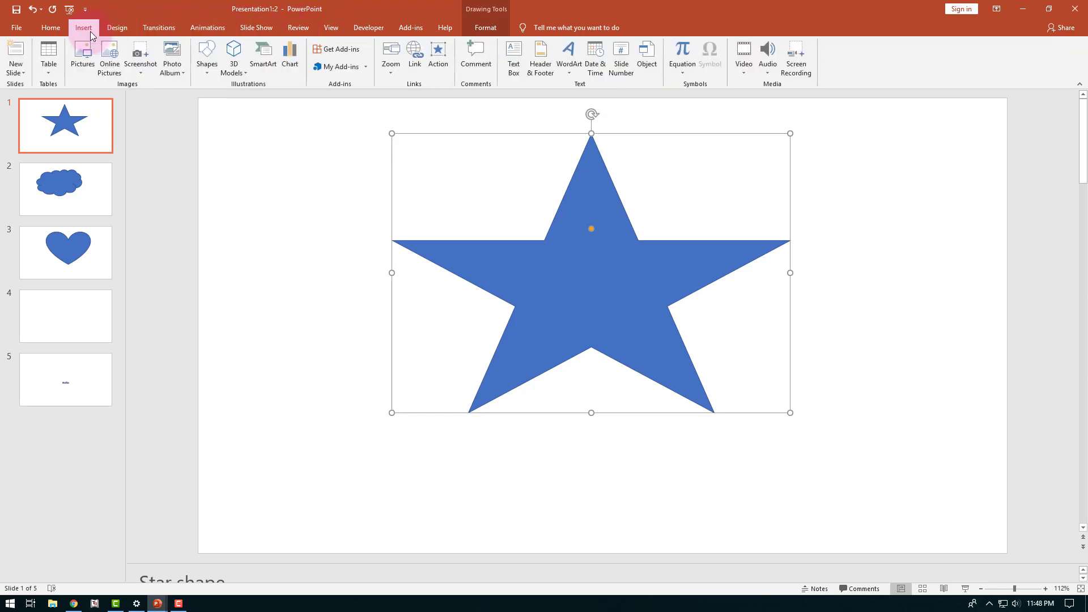